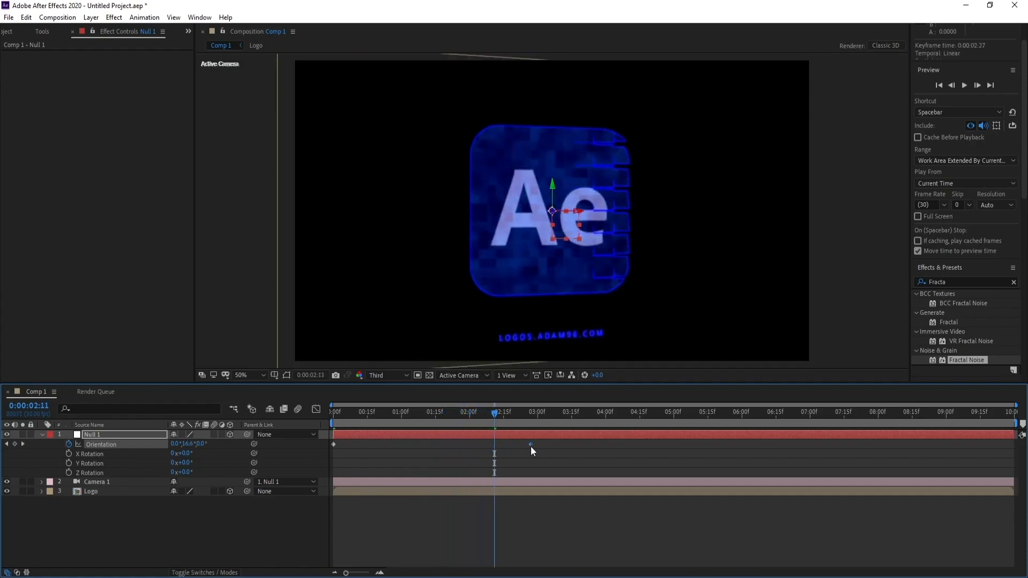
Play back the finished logo animation in Comp 1.
key("space")
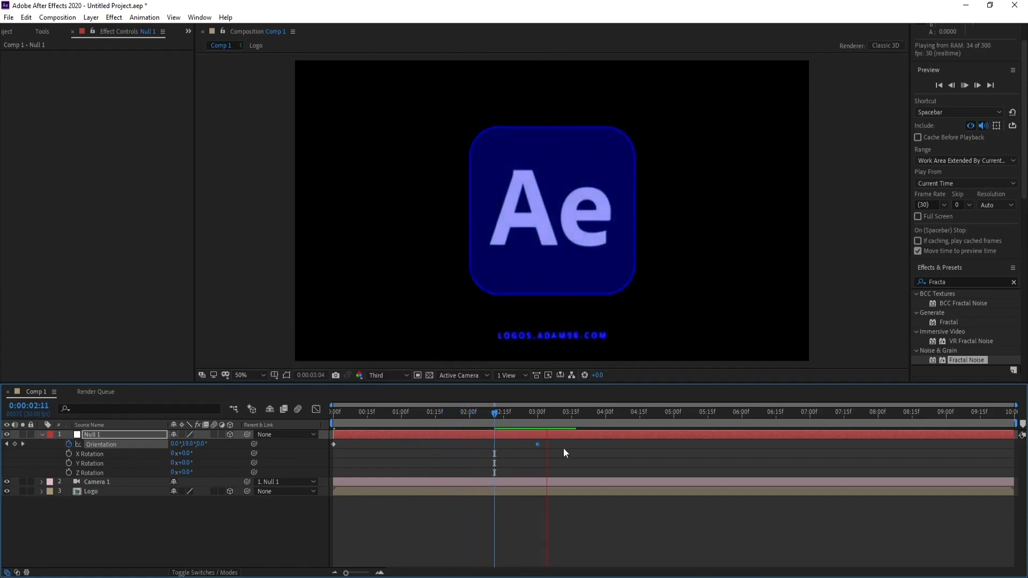
left_click(425, 423)
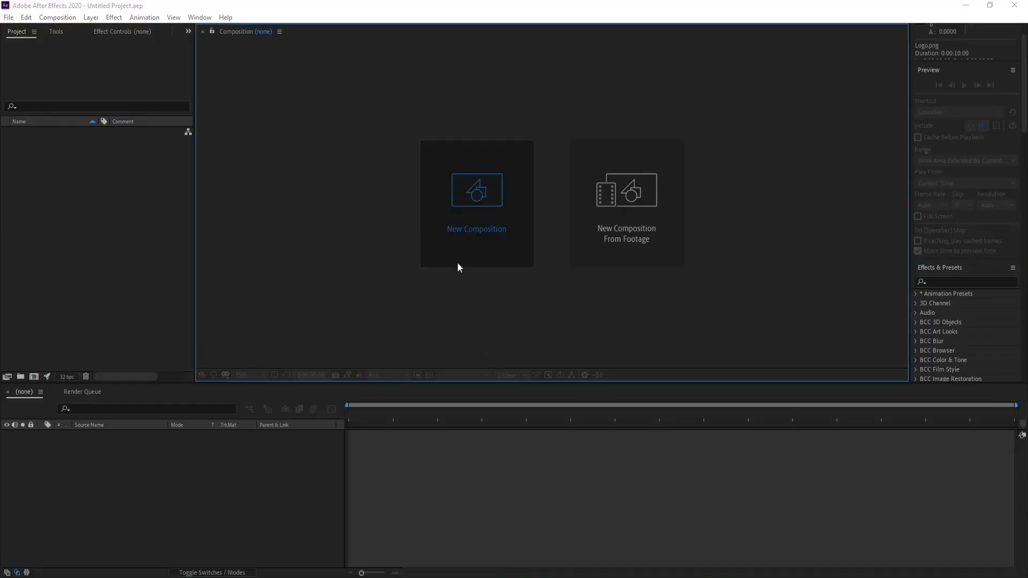
Create a 1920 x 1080 composition at 30 frames per second with a duration of 10 seconds.
left_click(457, 257)
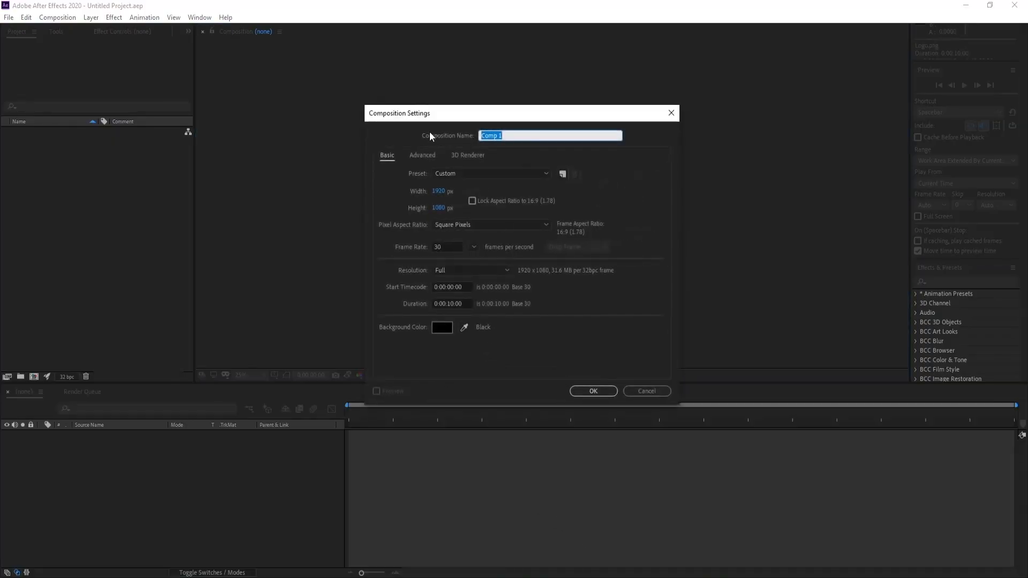
left_click(450, 247)
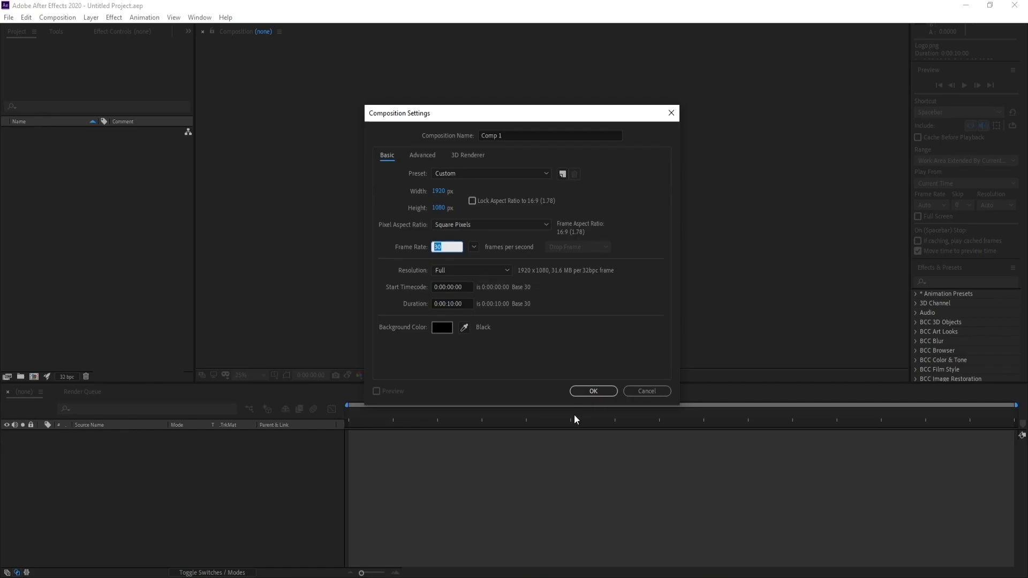
left_click(590, 391)
Import the Logo PNG from the Graphic For you folder into the project.
left_click(9, 18)
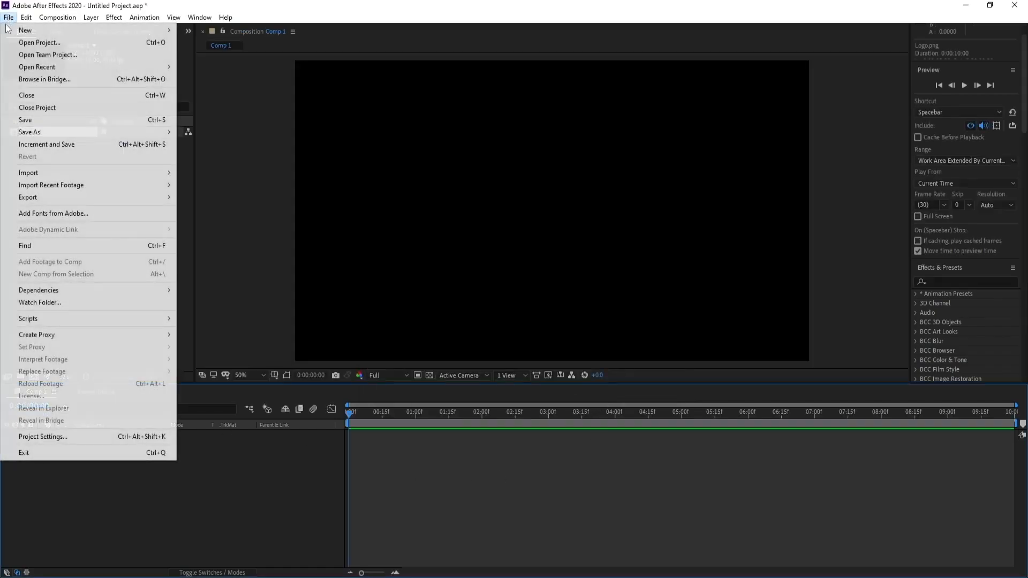
mouse_move(133, 173)
left_click(198, 173)
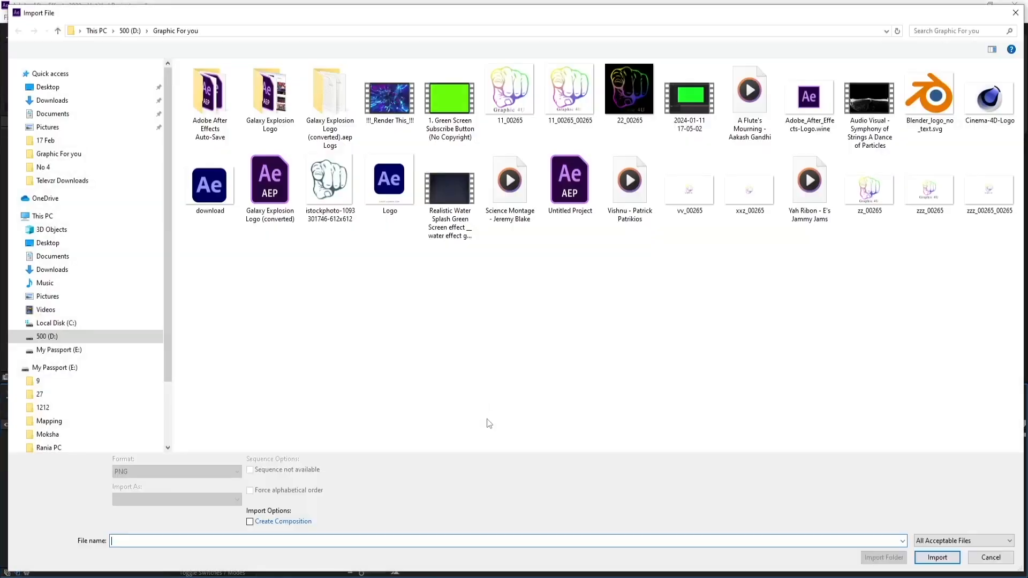
double_click(375, 197)
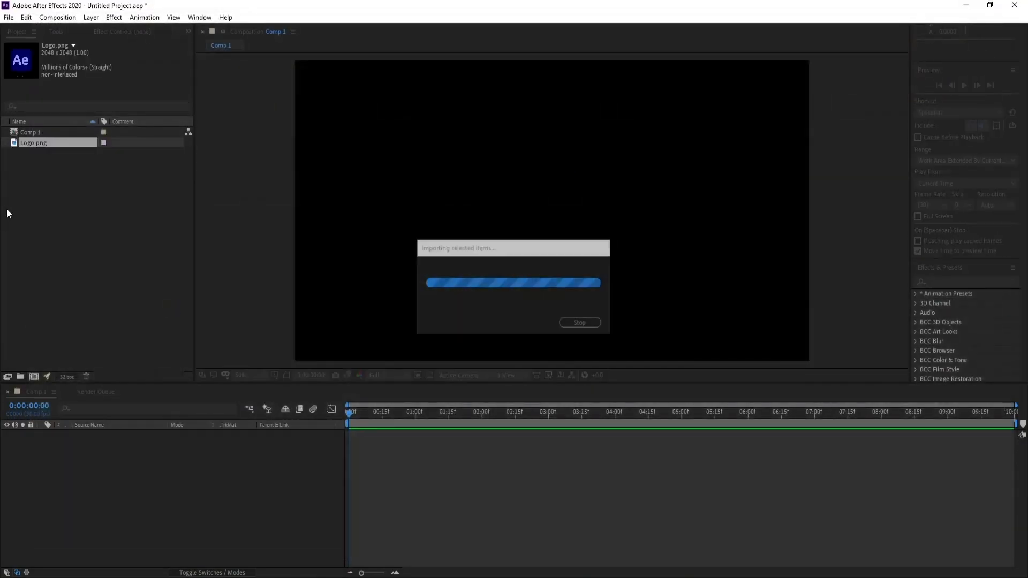
Add Logo.png to the Comp 1 timeline as a layer and scale it down to 48%.
left_click_drag(31, 146, 169, 487)
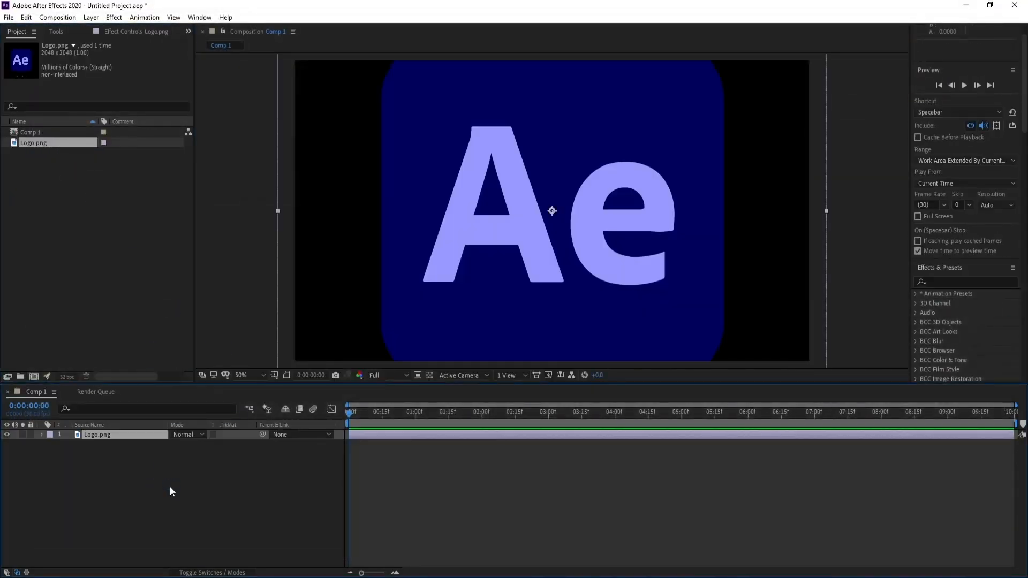
key("s")
left_click_drag(186, 448, 163, 450)
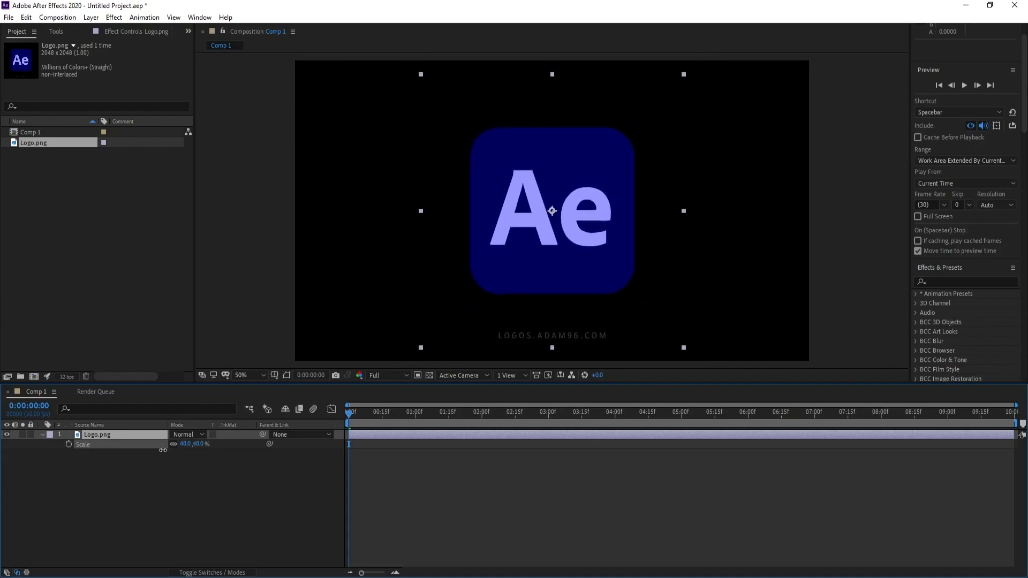
left_click(43, 436)
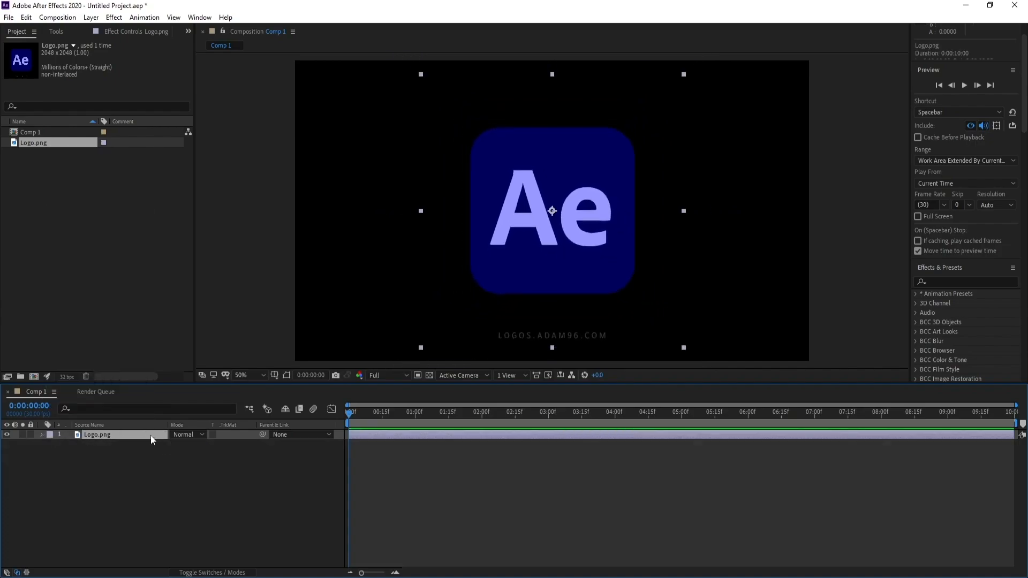
Find the Card Wipe transition effect, apply it to the Logo.png layer and scrub ahead to check it.
left_click(939, 282)
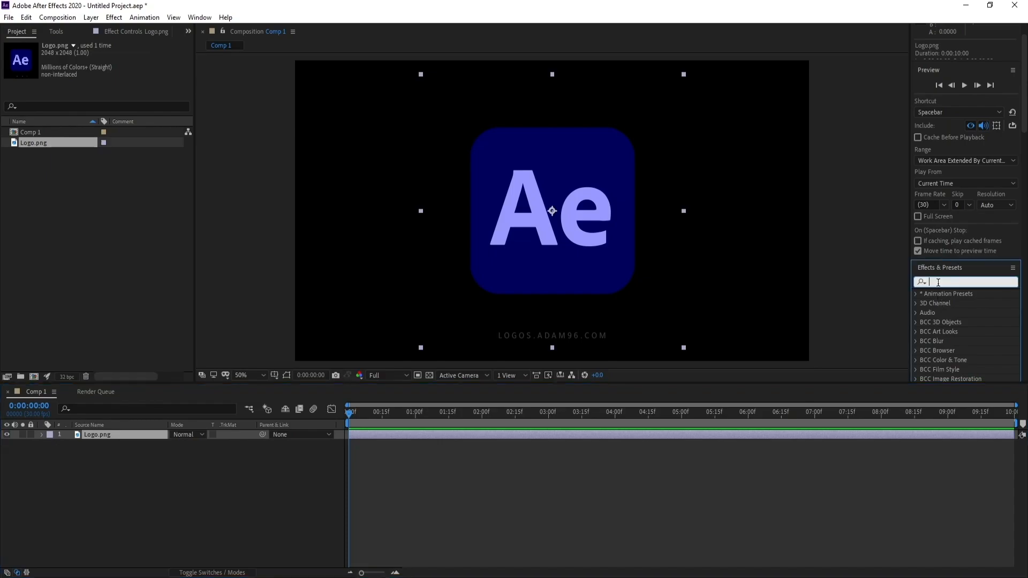
type("card")
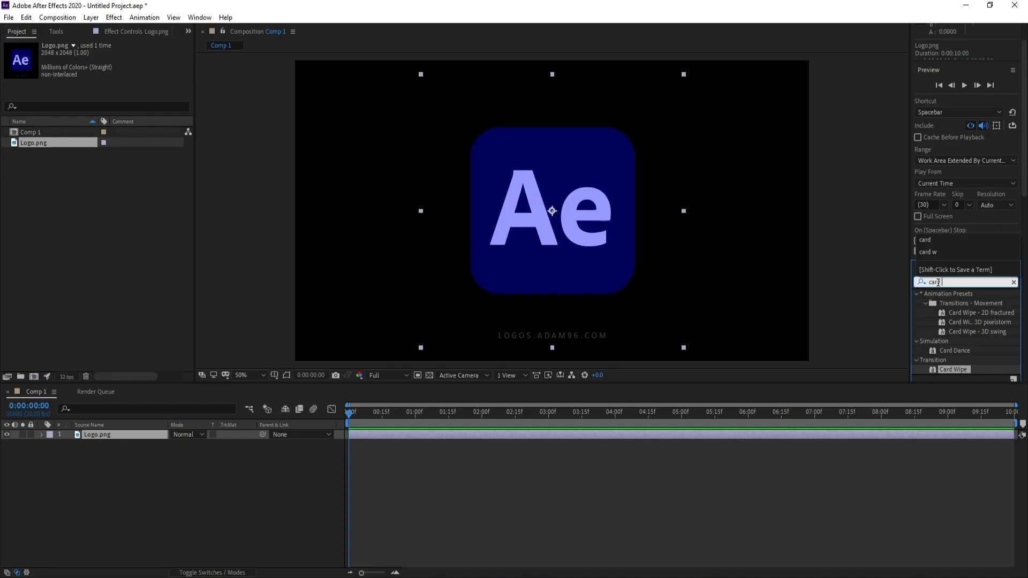
double_click(955, 370)
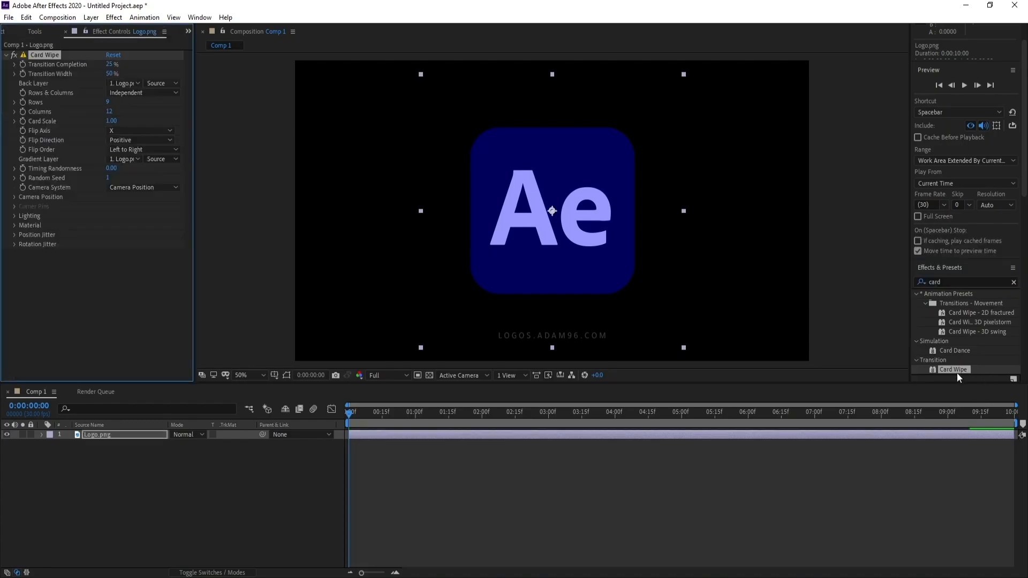
left_click_drag(365, 417, 411, 416)
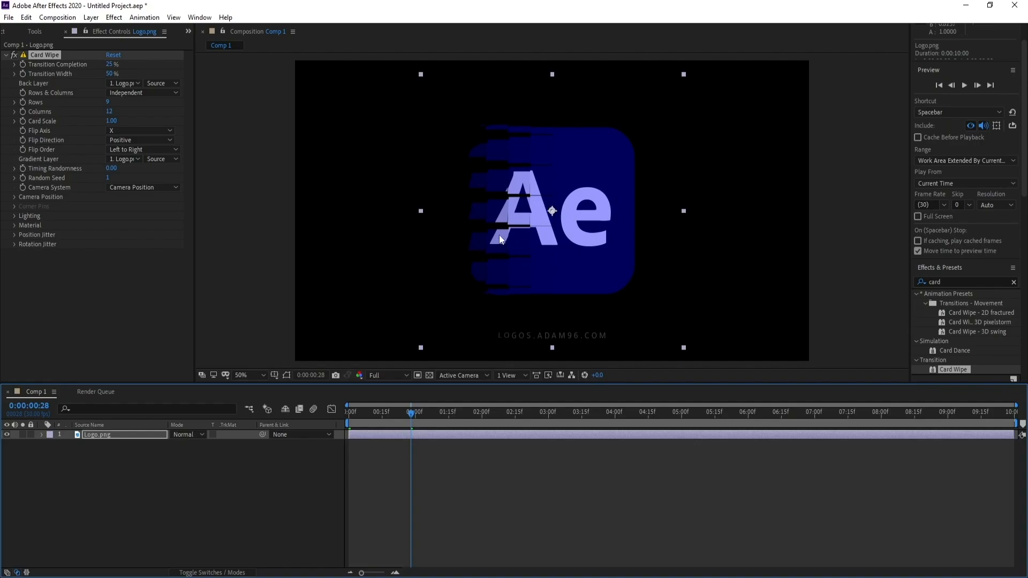
Start animating Card Wipe's Transition Completion with a keyframe of 90% at the beginning of the timeline.
left_click_drag(398, 414, 316, 421)
left_click(21, 66)
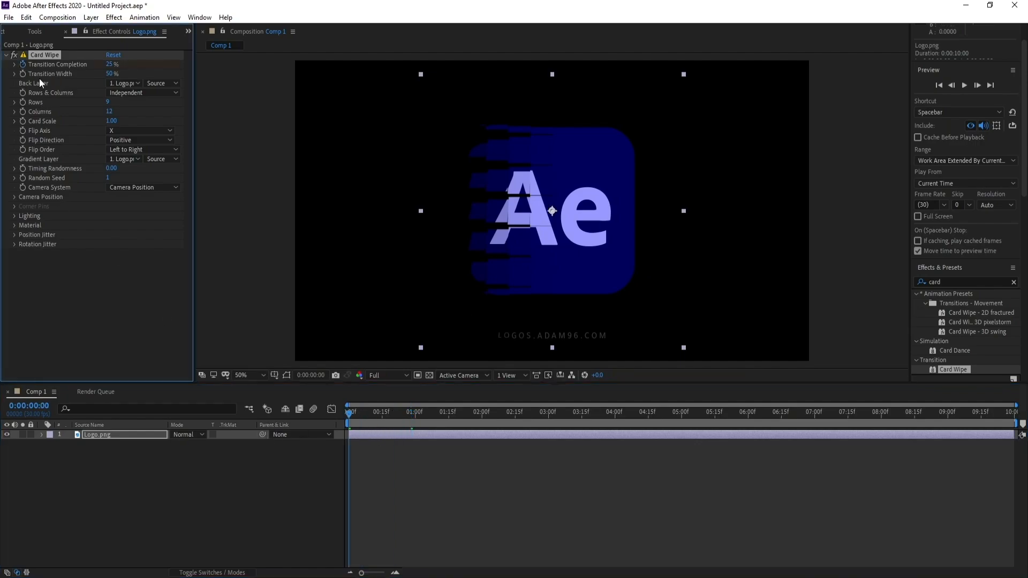
left_click(110, 64)
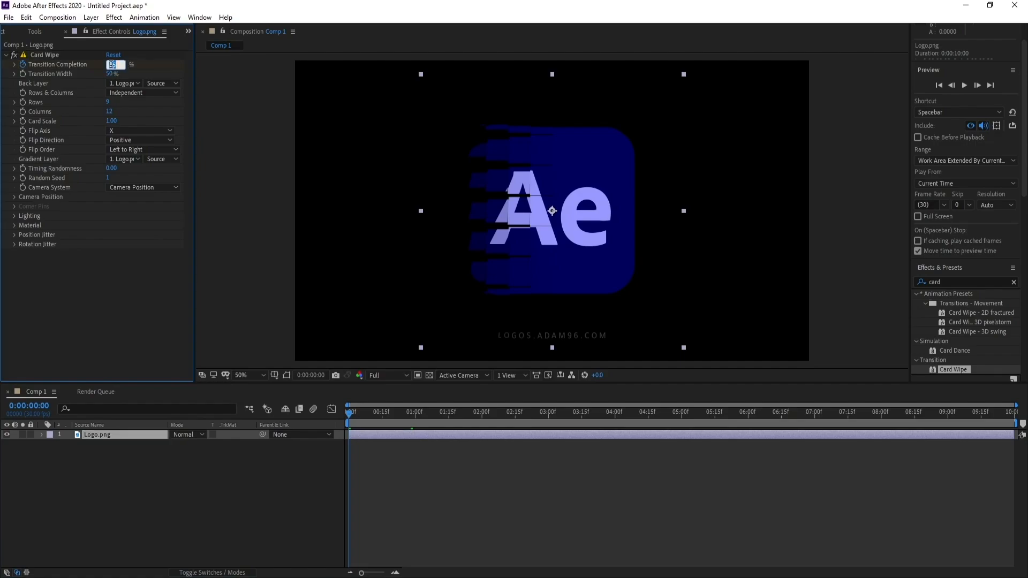
type("90")
key("Return")
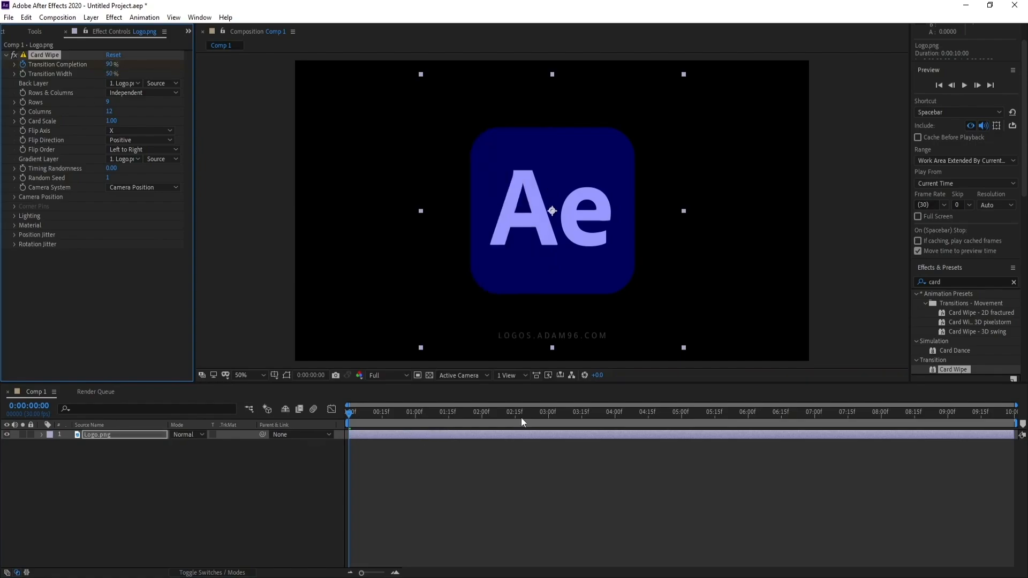
Keyframe Card Wipe's Transition Completion at 0% at the 3-second mark.
left_click(551, 416)
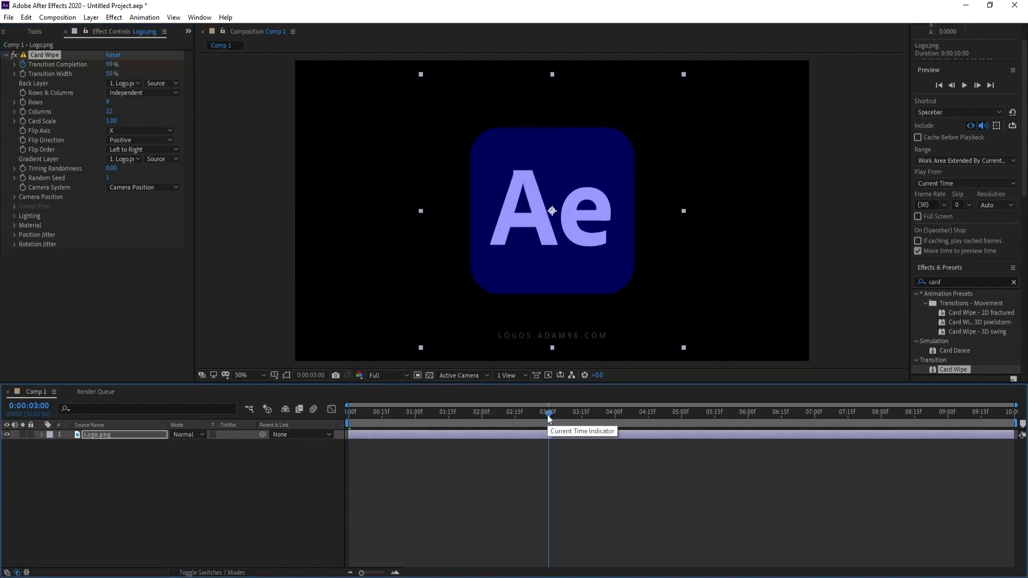
left_click(111, 65)
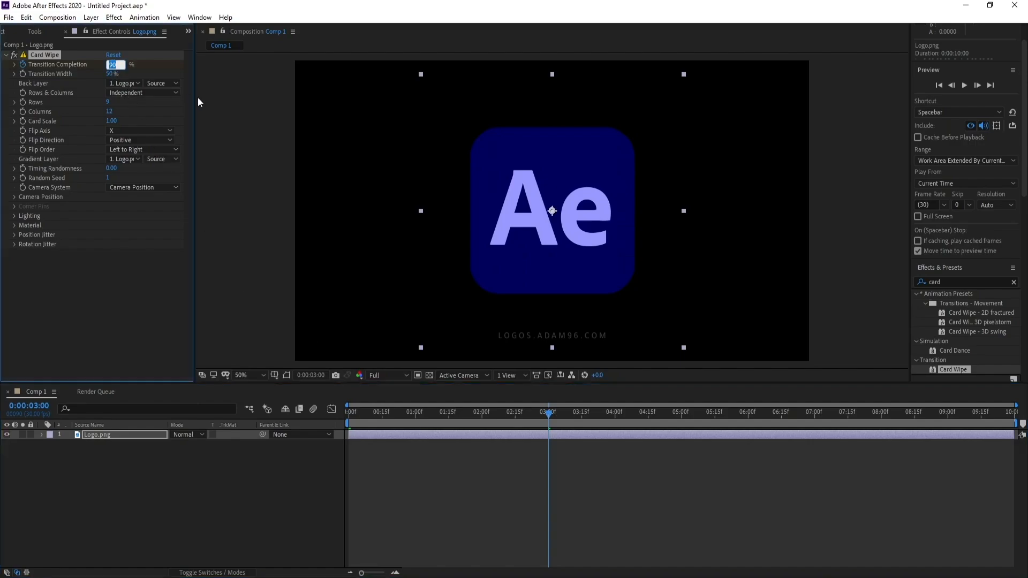
type("0")
key("Return")
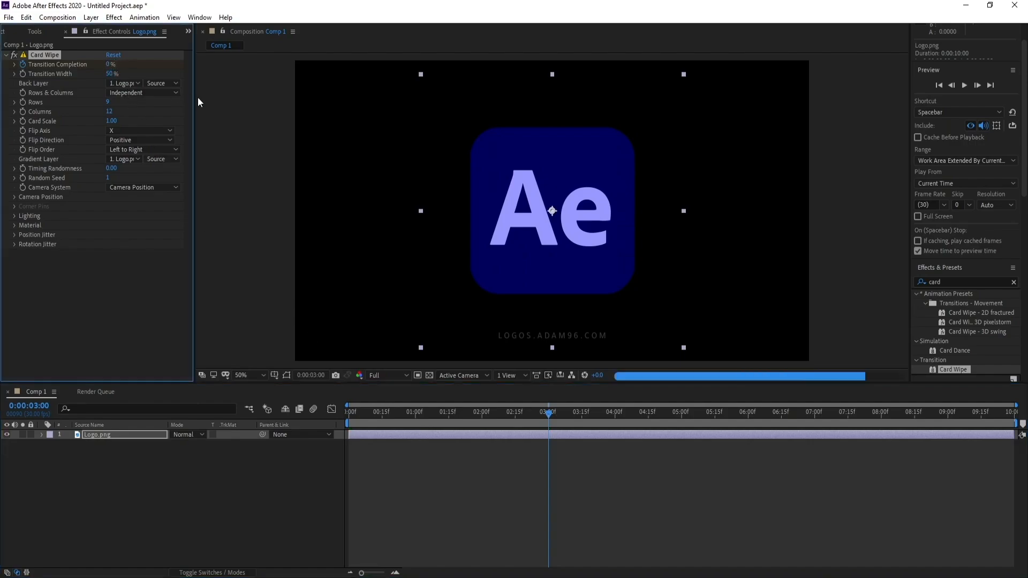
Scrub back through the wipe and set Card Wipe's Flip Order to Right to Left.
left_click(447, 414)
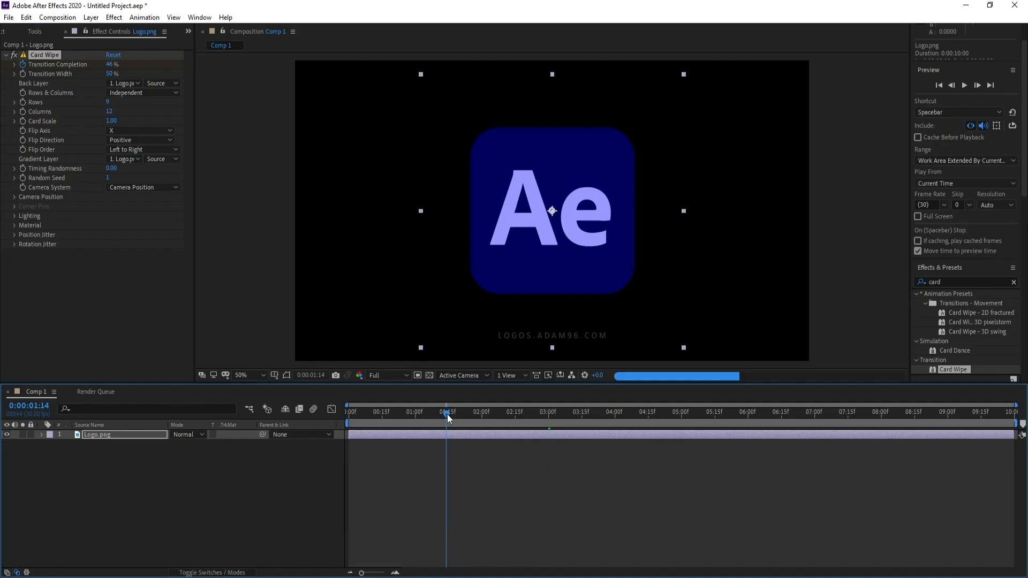
left_click_drag(448, 414, 427, 417)
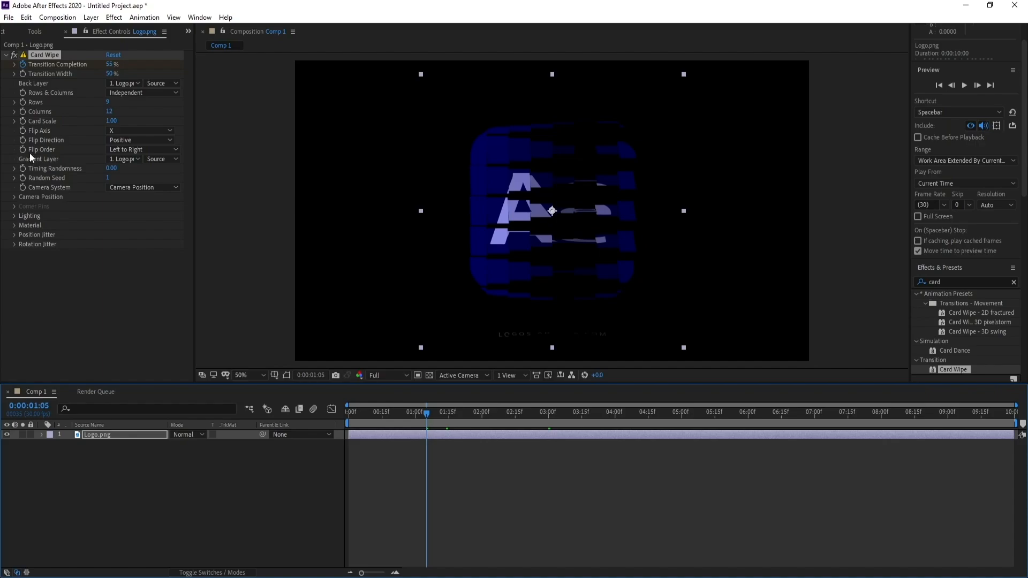
left_click(124, 151)
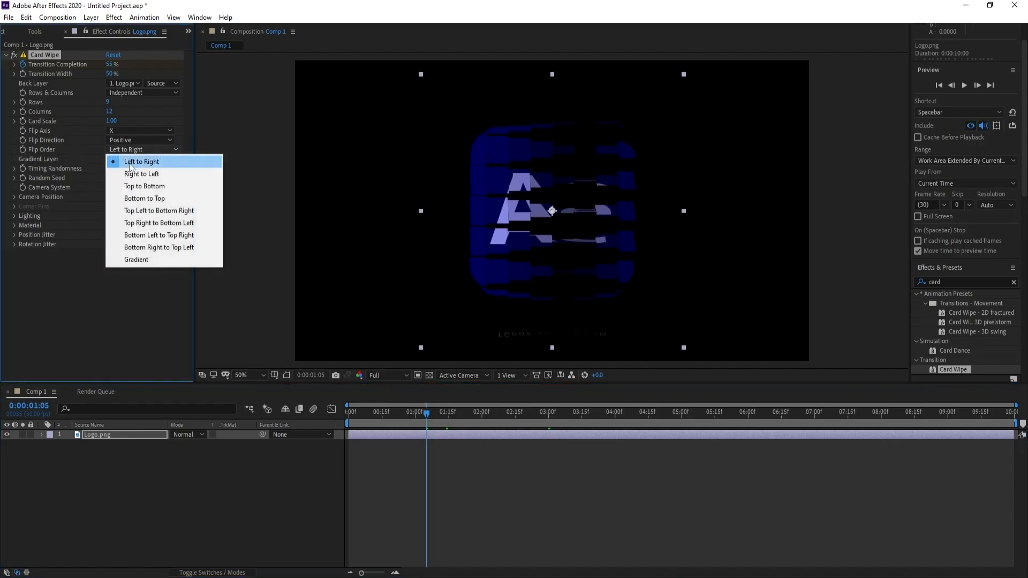
left_click(153, 177)
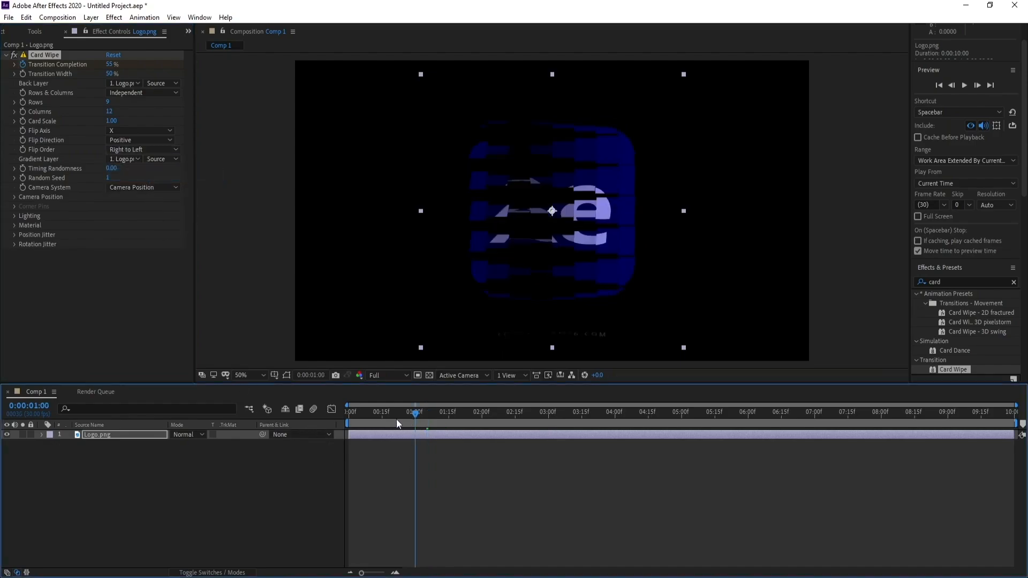
Preview the wipe from the start and set Card Wipe's Back Layer to None.
left_click_drag(396, 419, 324, 422)
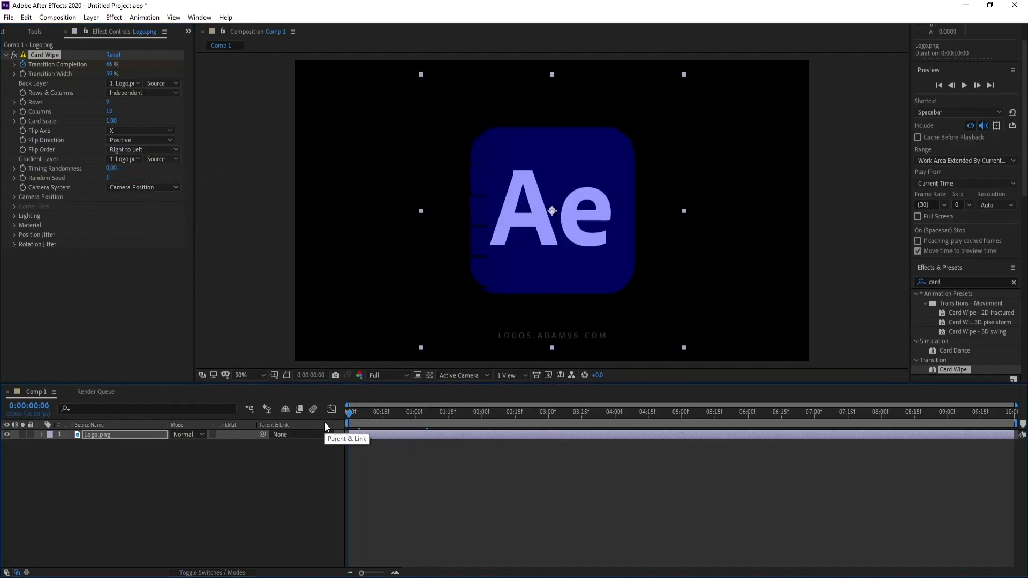
key("space")
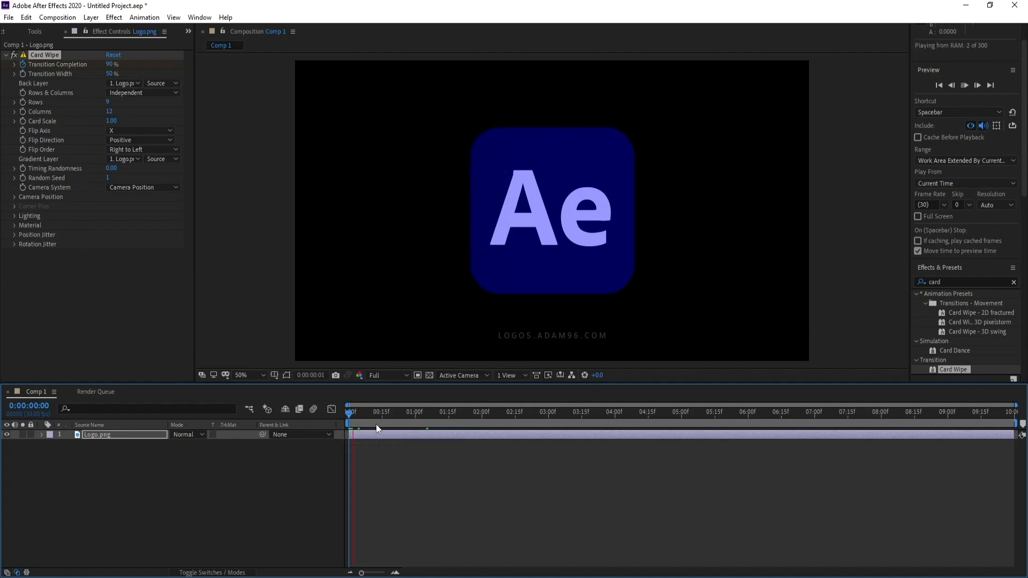
left_click_drag(400, 419, 410, 417)
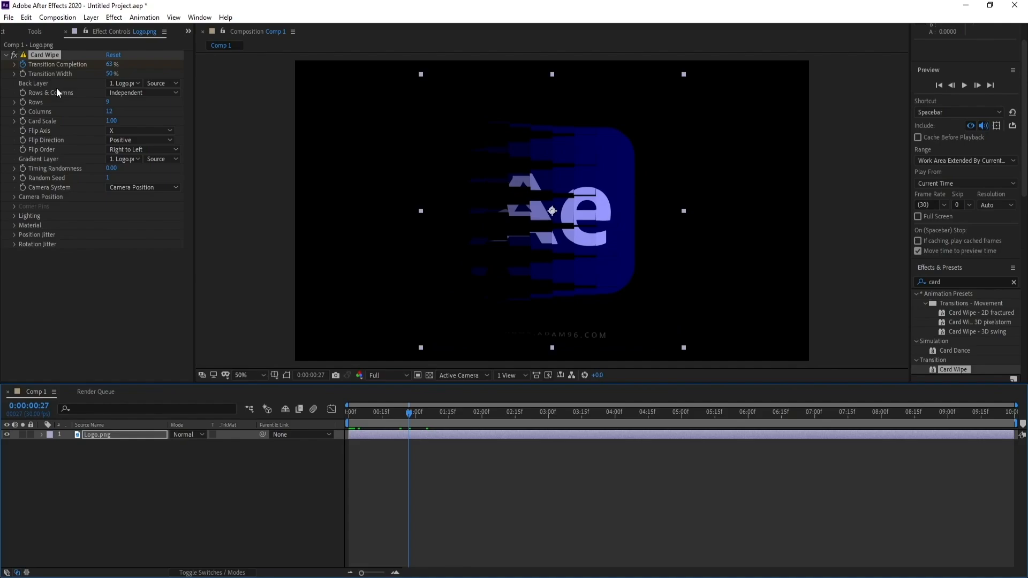
left_click(122, 85)
left_click(135, 97)
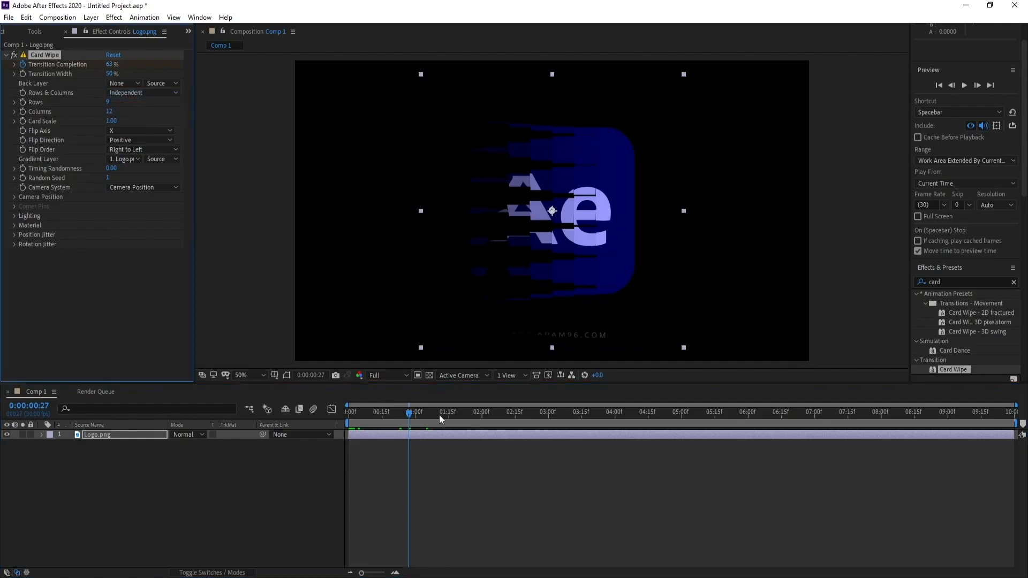
Play and scrub through the logo's card wipe from the start and check the Back Layer setting.
left_click_drag(417, 415, 317, 425)
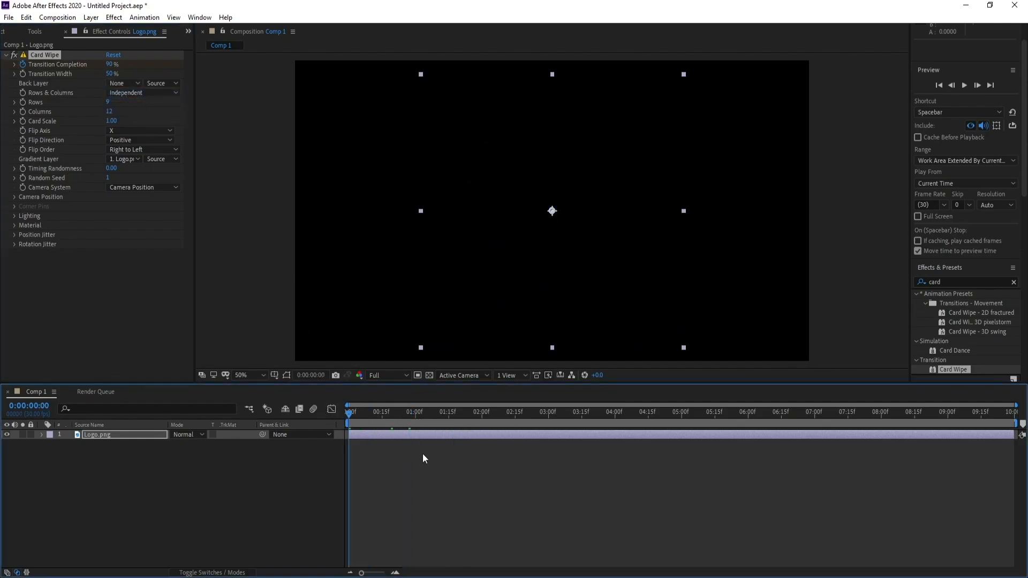
key("space")
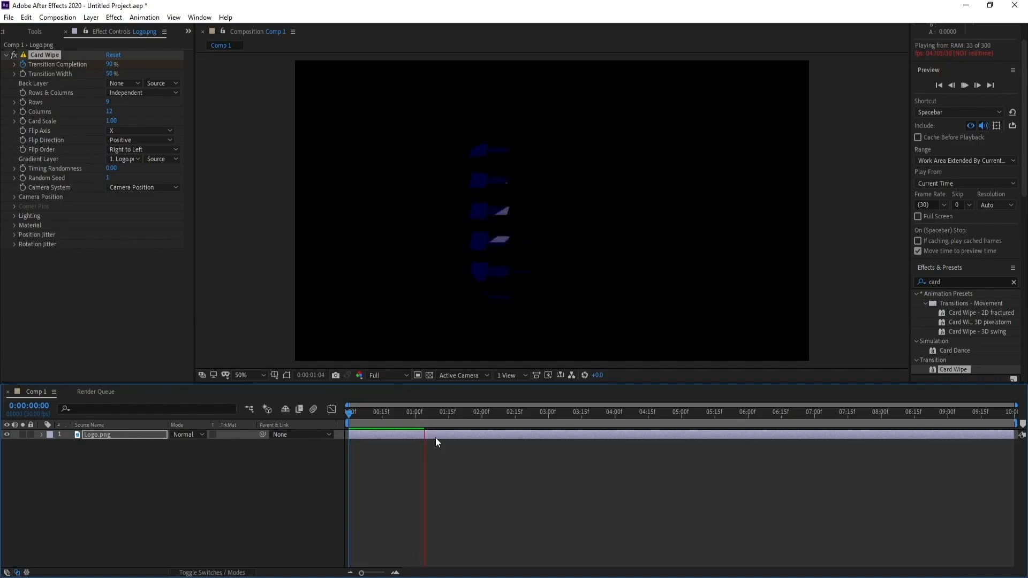
left_click(416, 416)
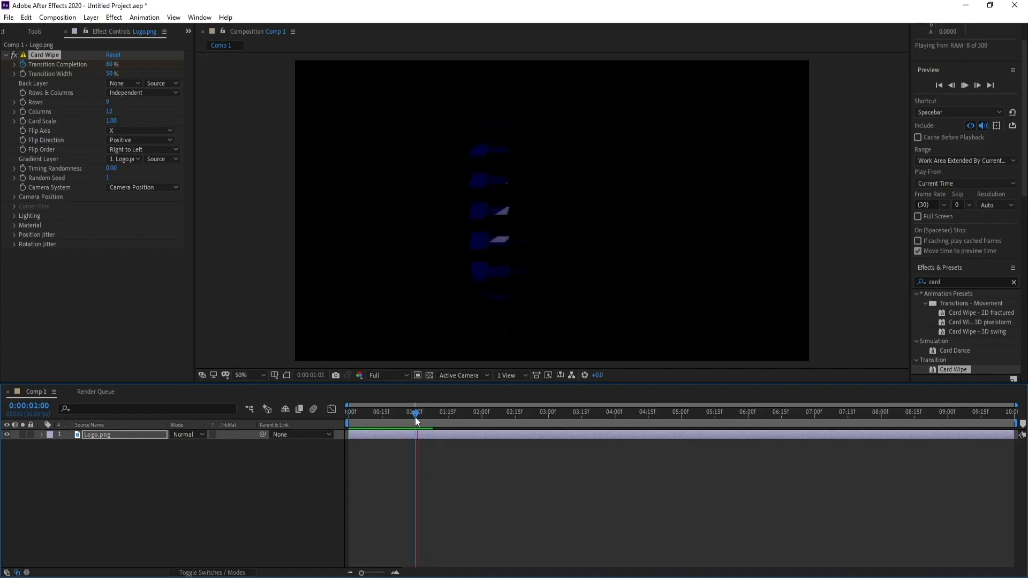
left_click_drag(416, 416, 505, 418)
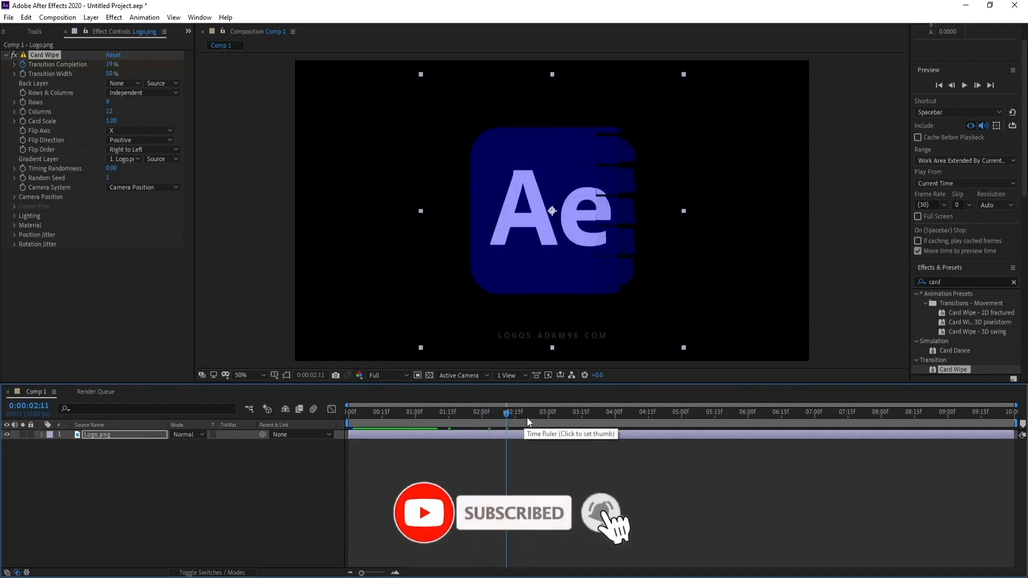
left_click(504, 418)
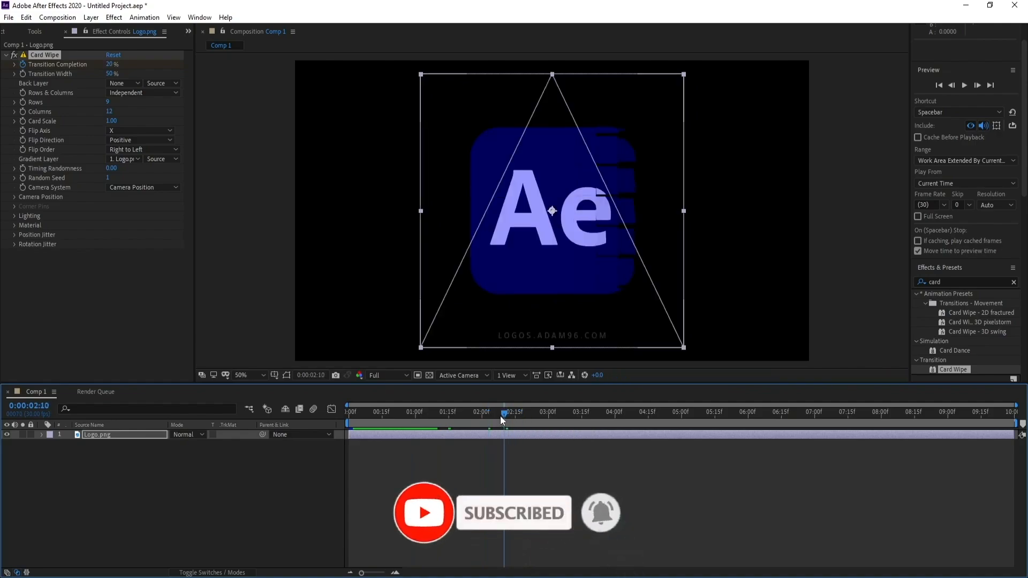
left_click(132, 84)
left_click(135, 94)
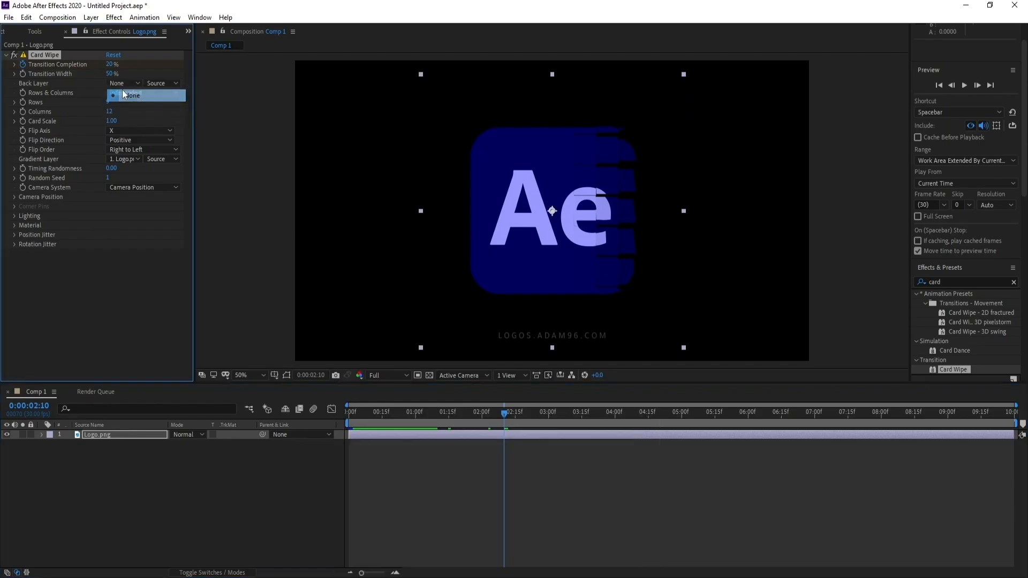
left_click(453, 422)
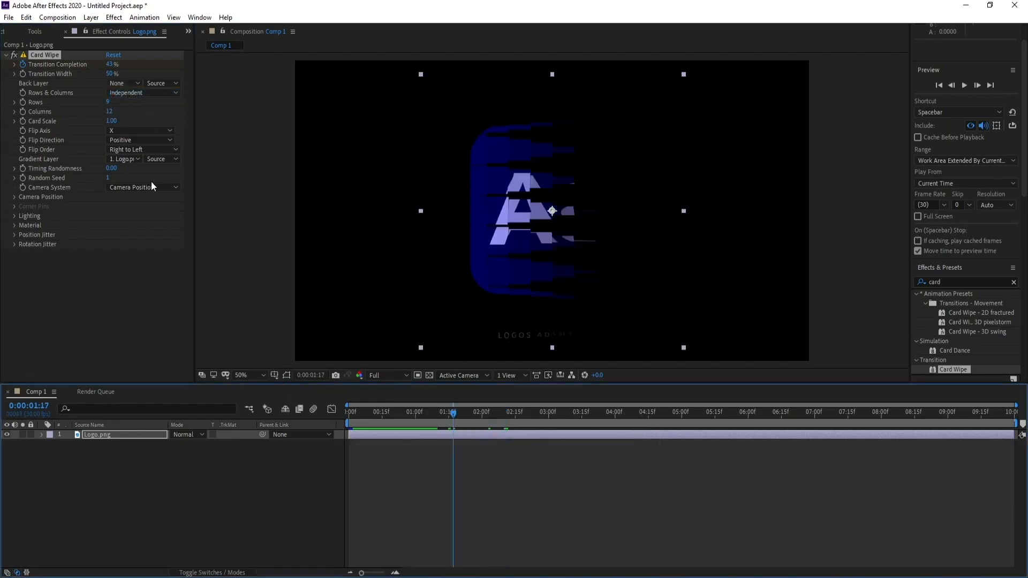
Set Card Wipe's Rows to 12 and check the logo partway through the wipe.
left_click(107, 102)
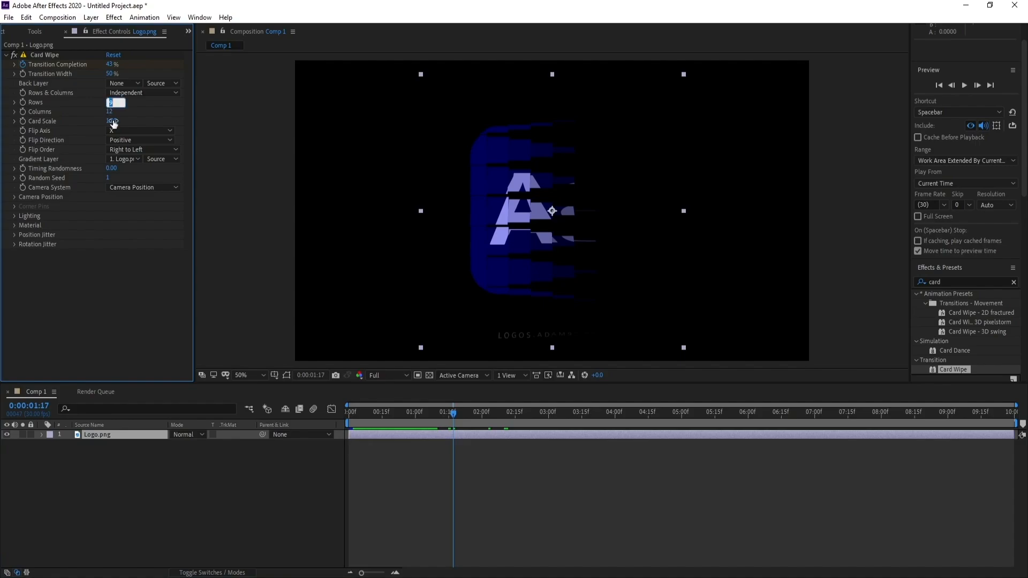
key("Return")
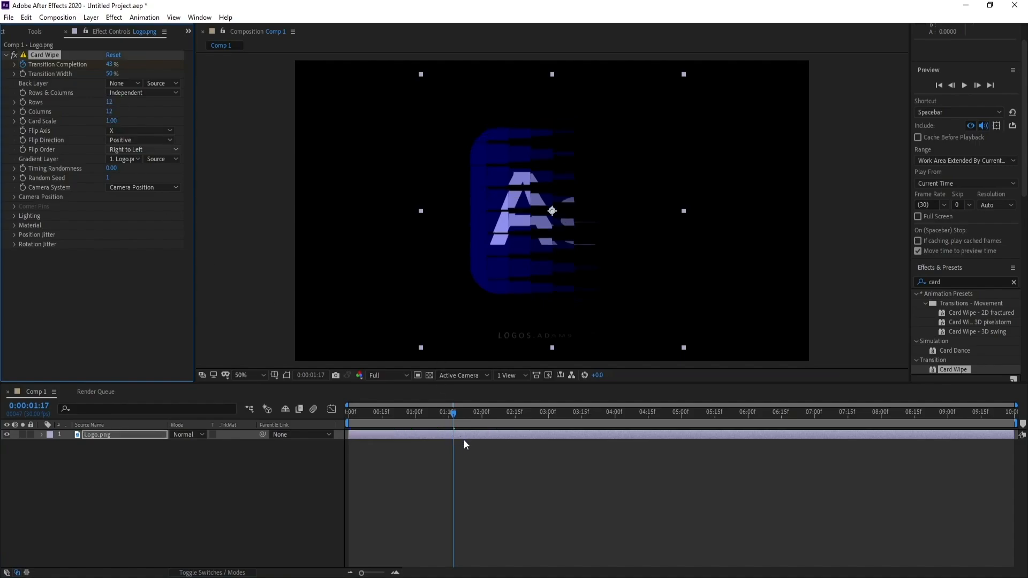
left_click_drag(453, 421, 468, 420)
left_click(464, 423)
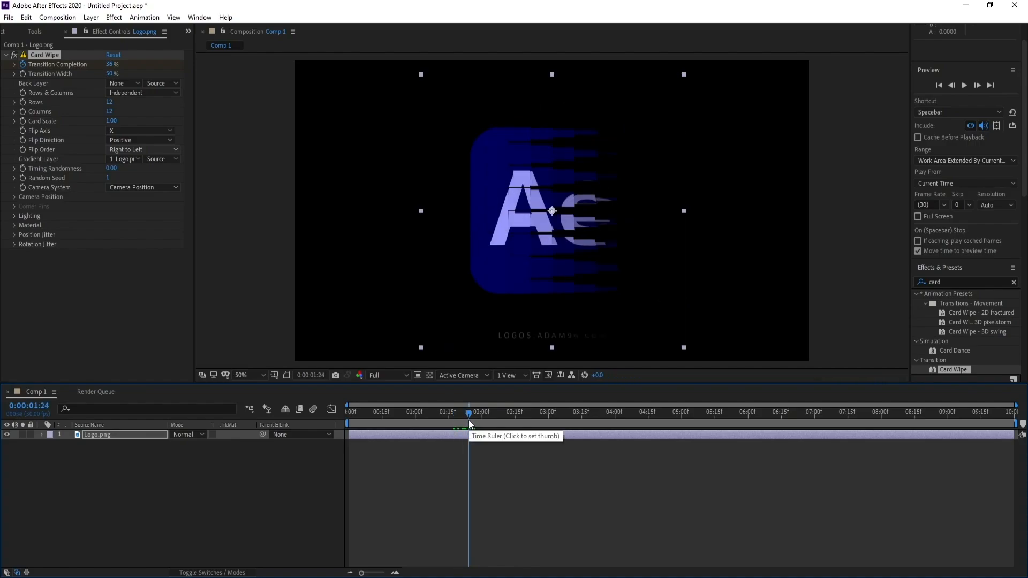
Apply a Tint effect to the Logo.png layer and map black to a deep violet-blue.
left_click(140, 433)
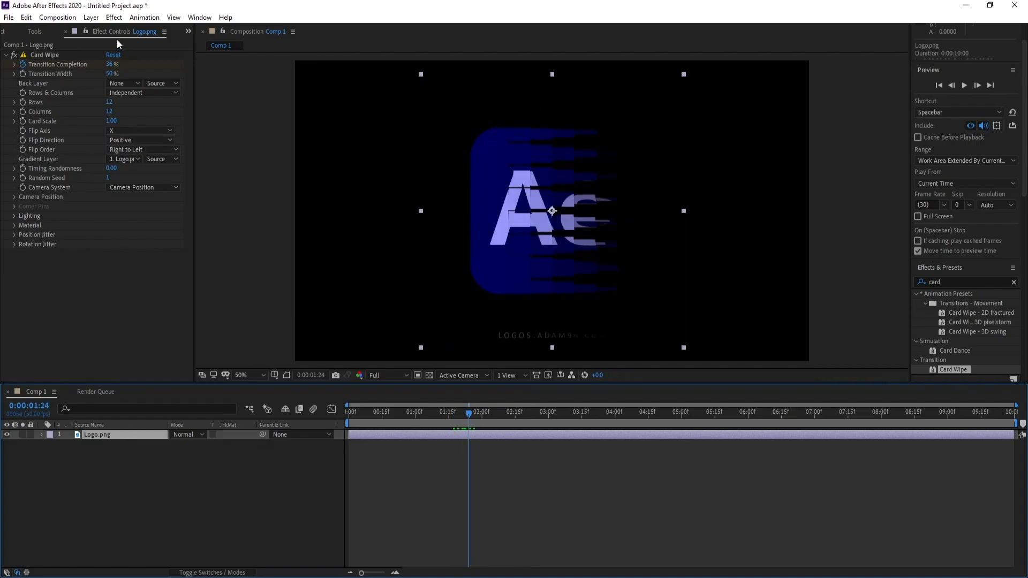
left_click(114, 17)
mouse_move(209, 331)
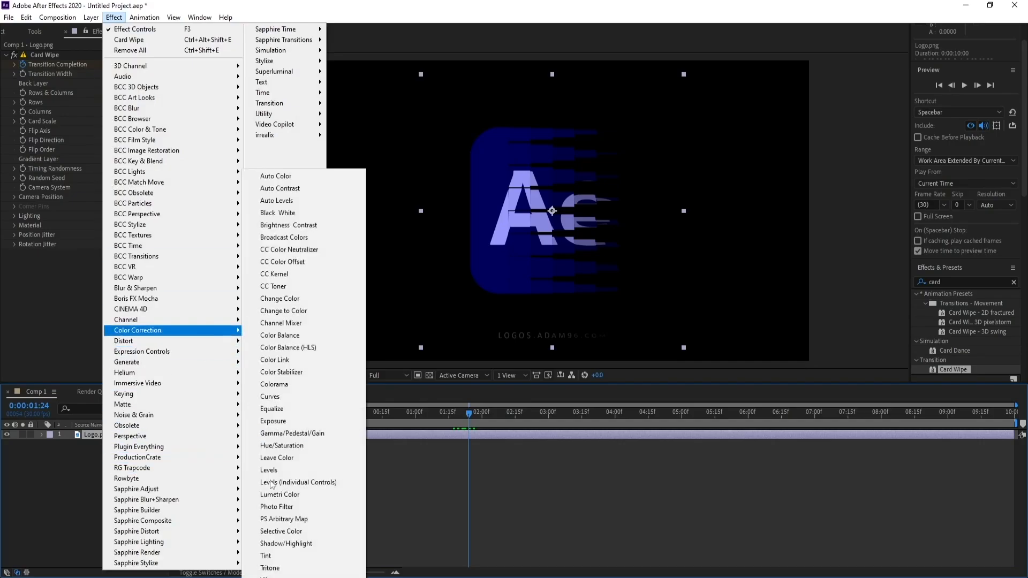
left_click(300, 555)
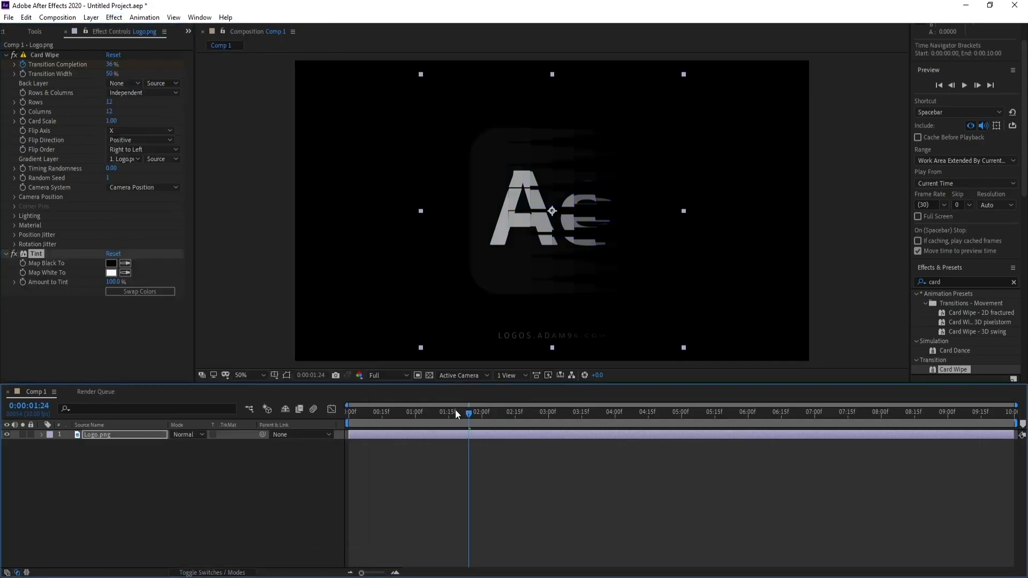
left_click(111, 263)
left_click_drag(276, 251, 348, 219)
left_click(410, 188)
Map the Tint effect's white to a dark blue and check an earlier frame of the wipe.
left_click(116, 272)
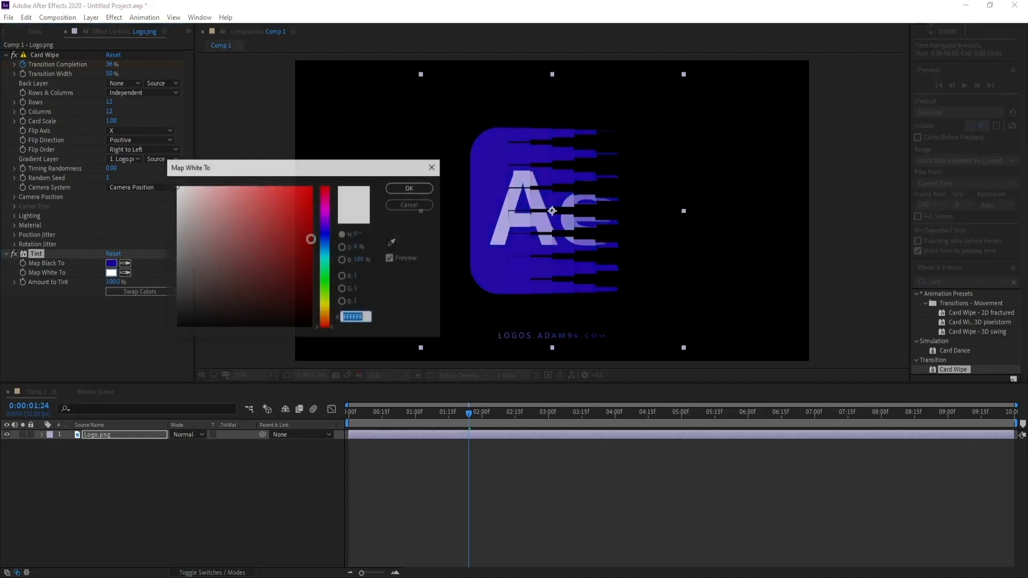
left_click(311, 237)
left_click(321, 235)
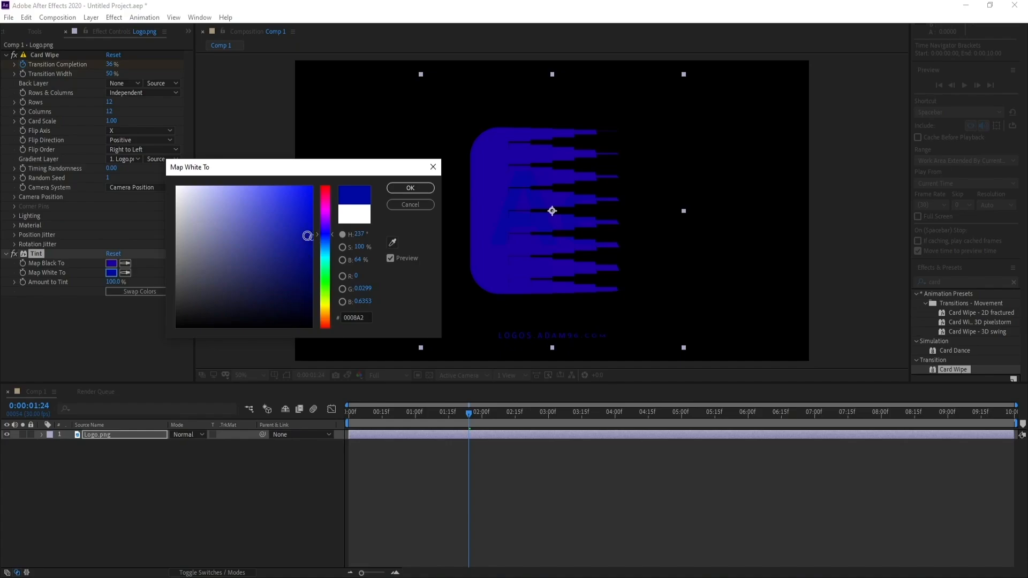
left_click_drag(307, 236, 331, 255)
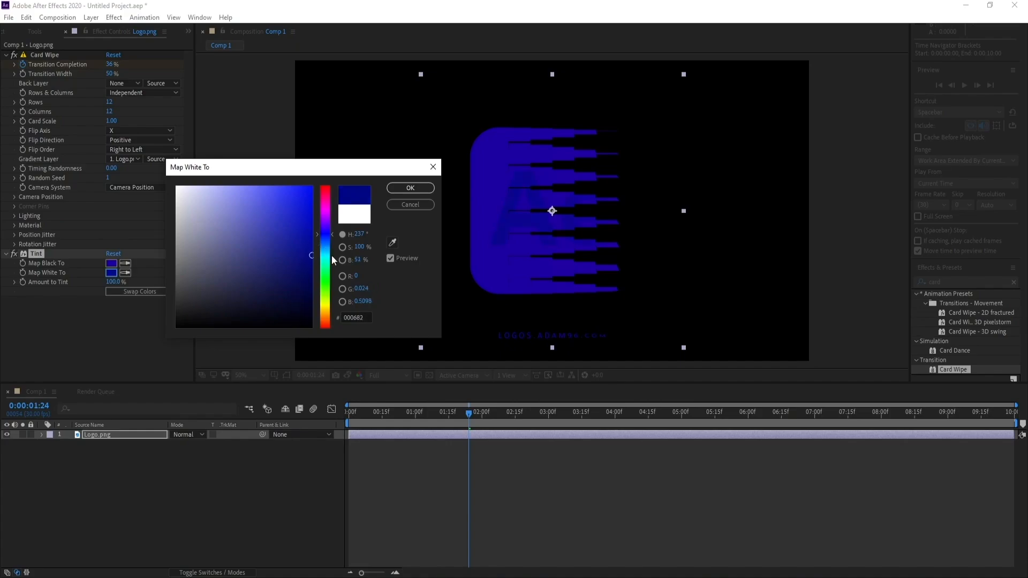
left_click(397, 185)
left_click_drag(471, 417, 456, 417)
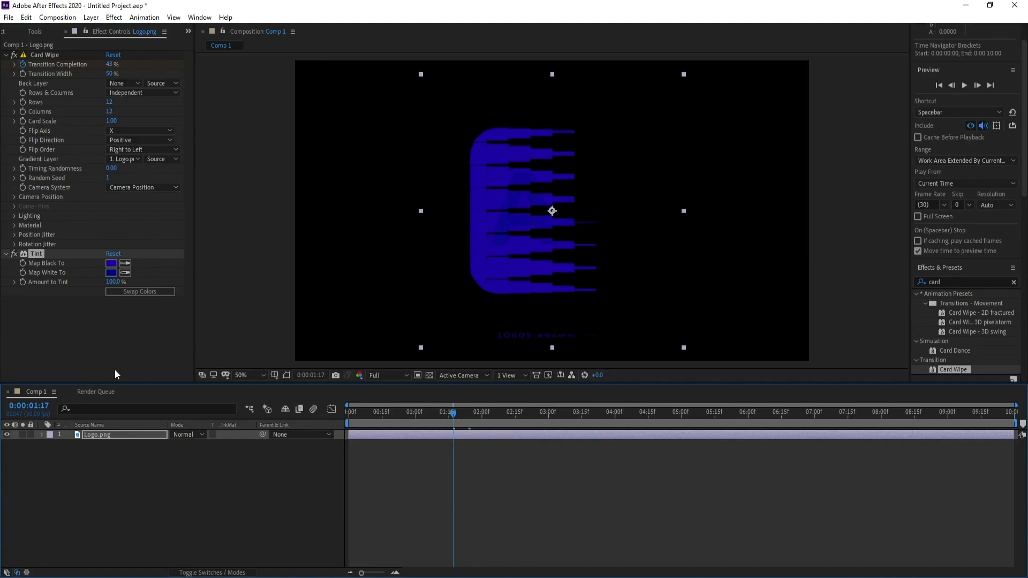
Add a Glow effect to the tinted logo with Glow Threshold at 20% and scrub the wipe to check it.
left_click(114, 17)
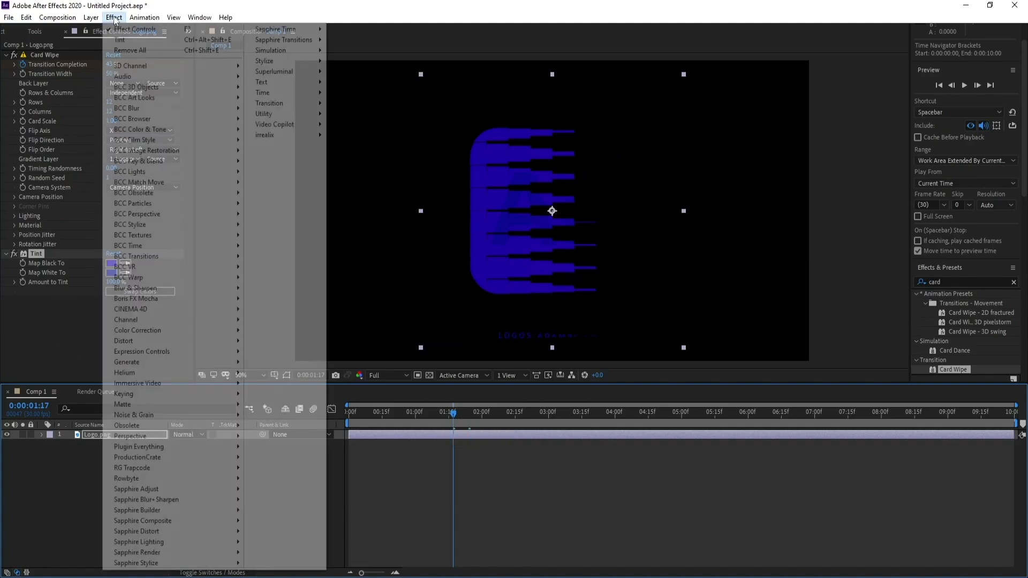
mouse_move(289, 61)
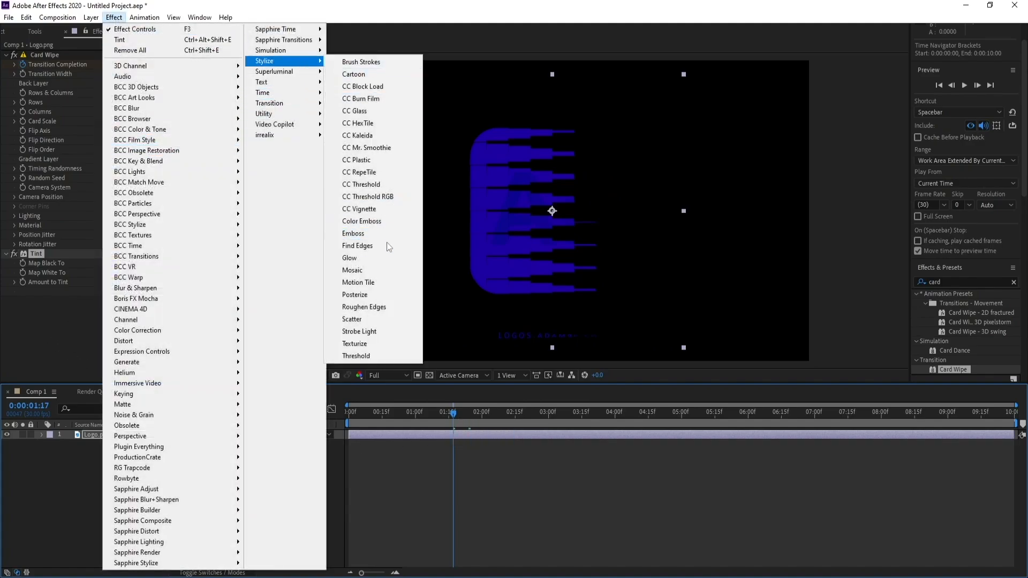
left_click(378, 258)
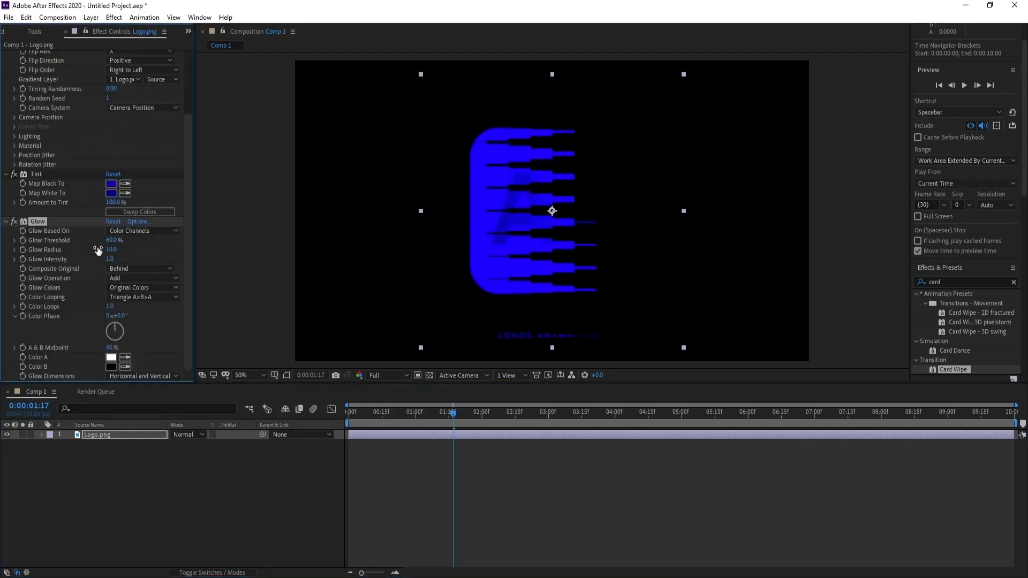
left_click(112, 240)
type("20")
key("Return")
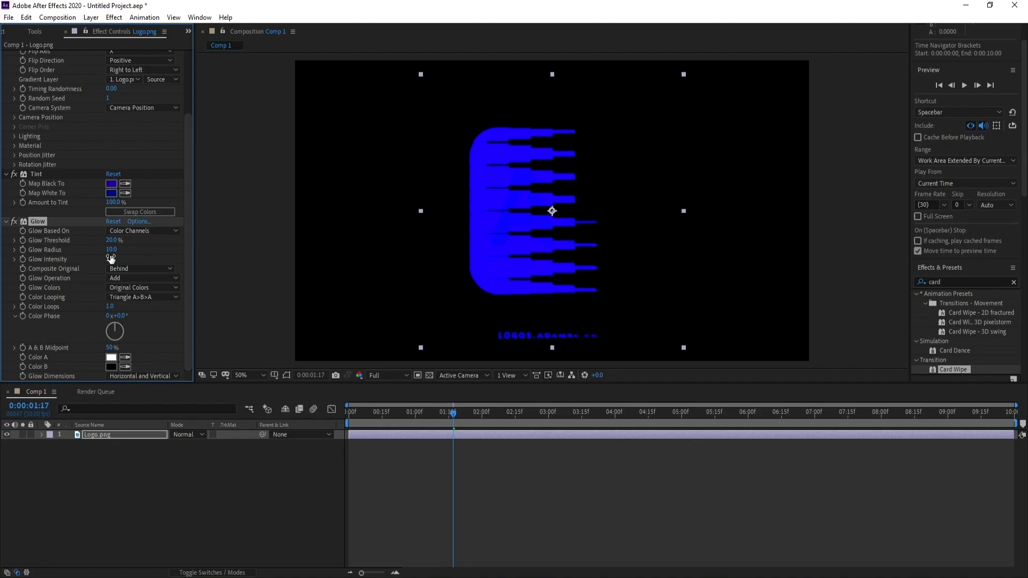
left_click_drag(419, 415, 488, 413)
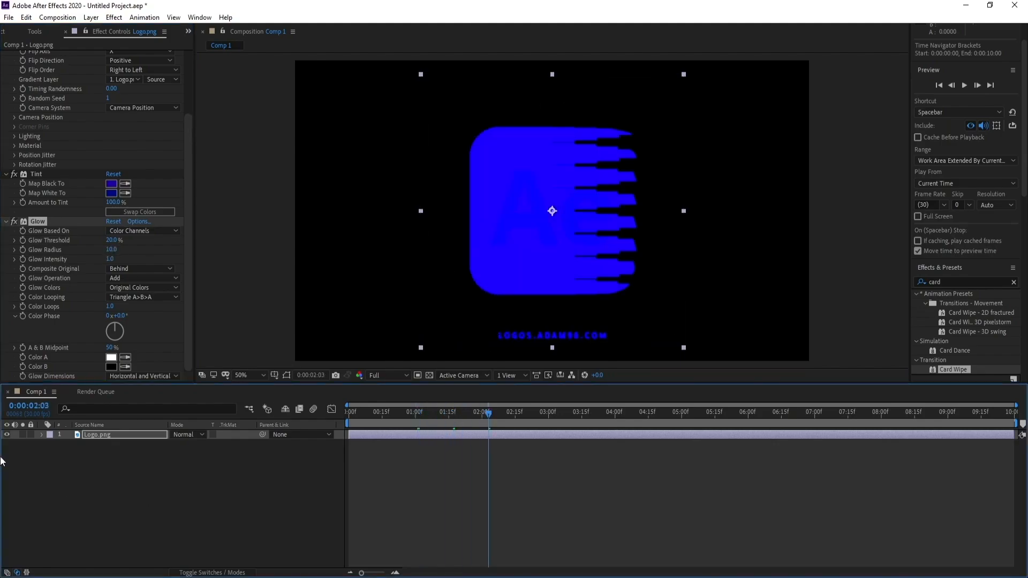
Duplicate the Logo.png layer and remove the Glow effect from the upper copy.
left_click(118, 436)
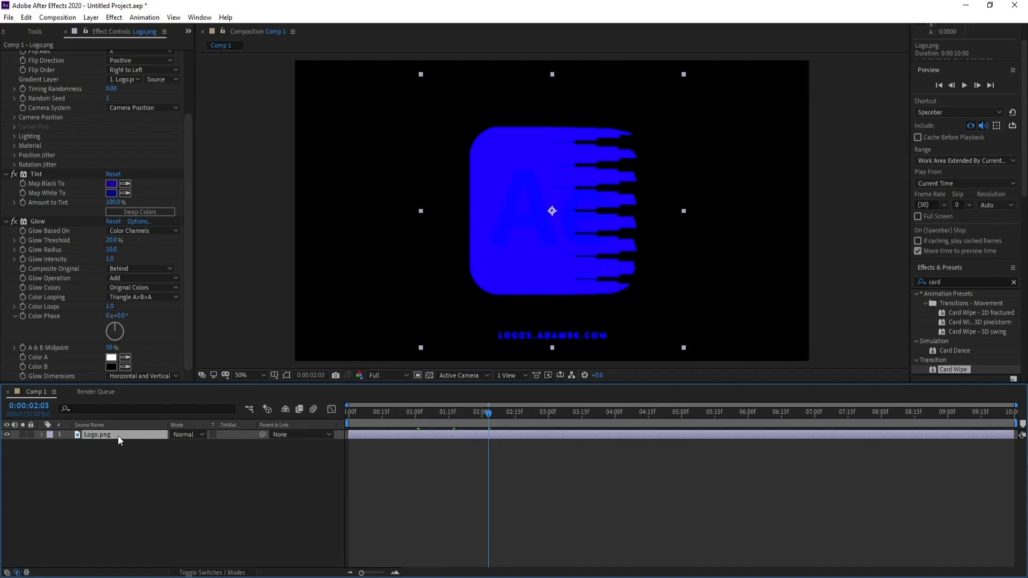
key("ctrl+d")
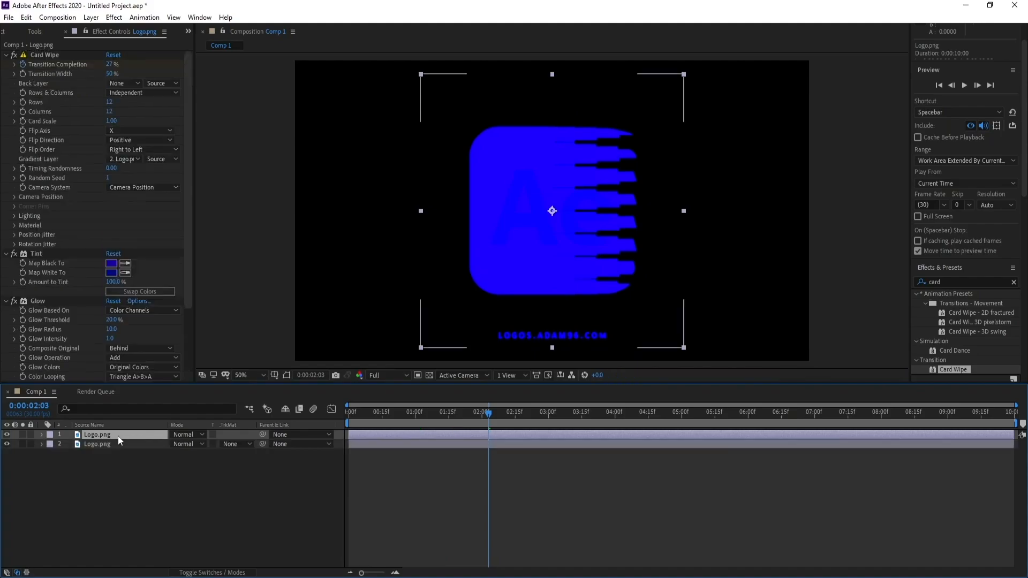
left_click(39, 301)
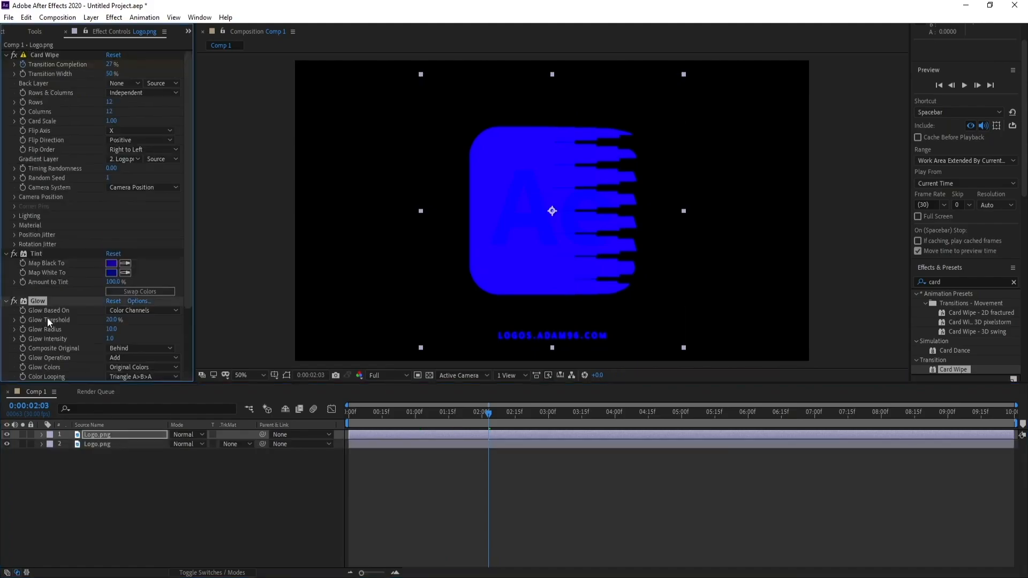
key("Delete")
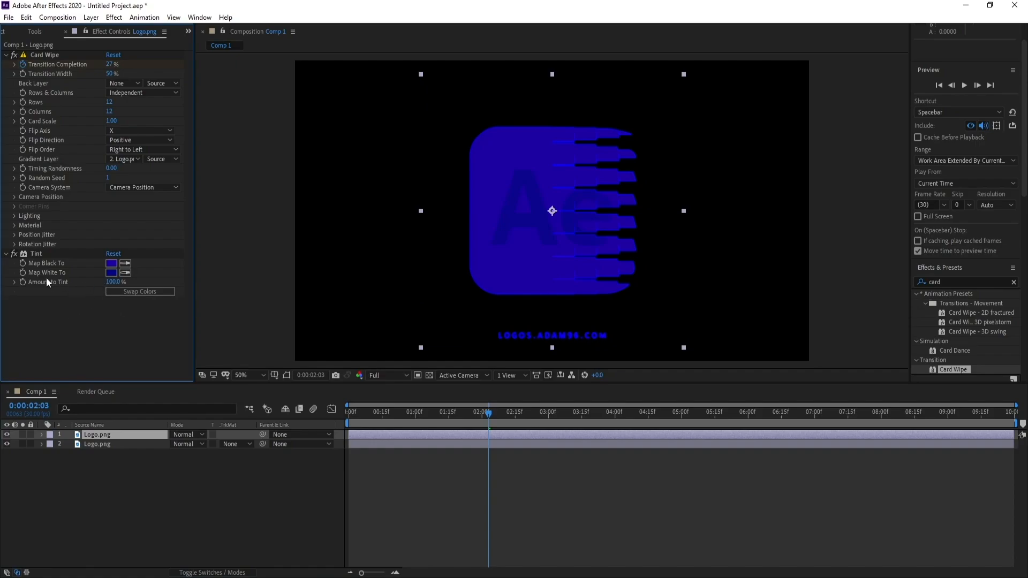
Set both Map White To and Map Black To of the upper layer's Tint to black and check the wipe.
left_click(115, 275)
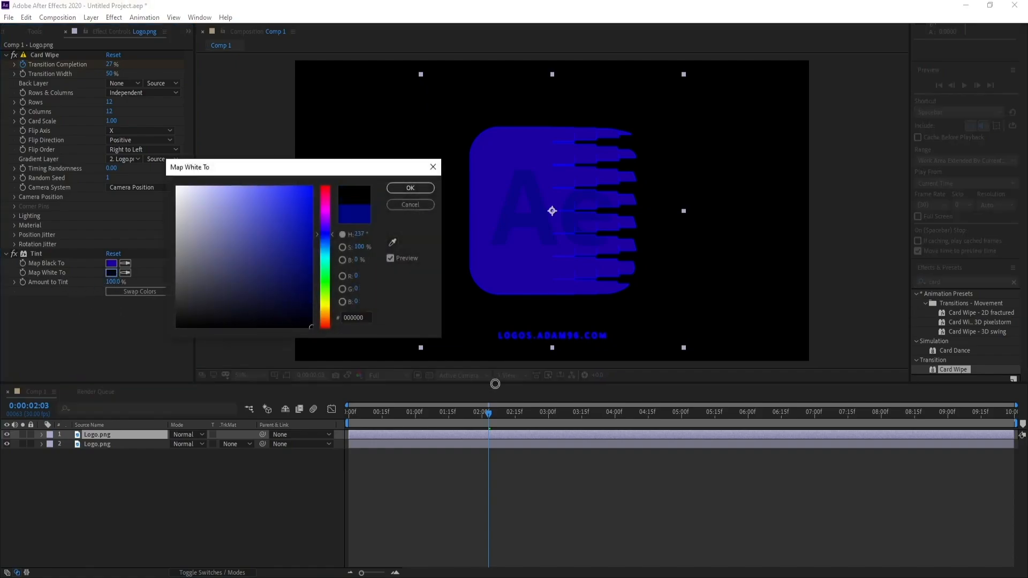
left_click(394, 188)
left_click(111, 263)
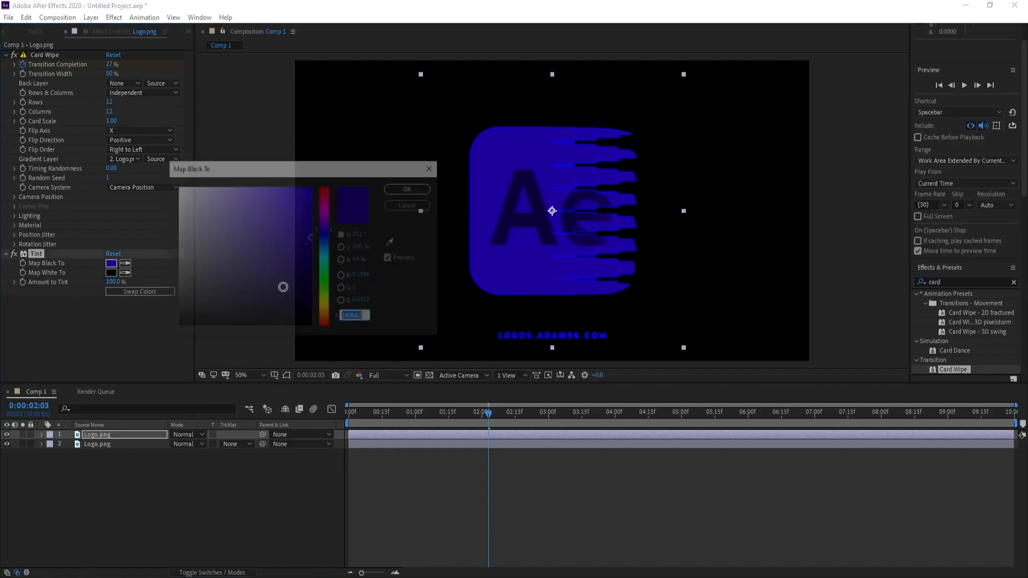
left_click(291, 287)
left_click(309, 326)
left_click(410, 188)
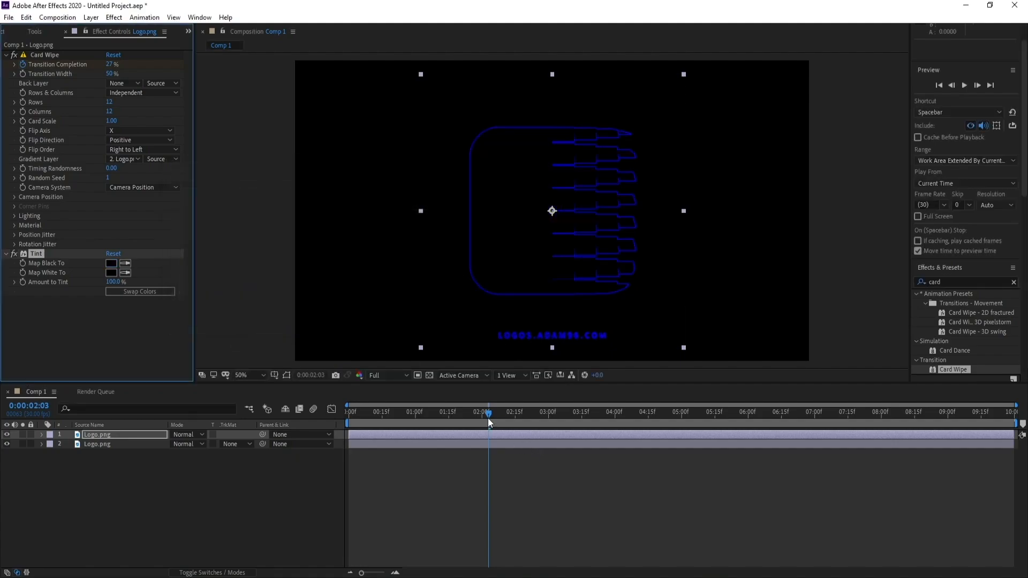
mouse_move(487, 419)
left_mouse_down()
mouse_move(469, 416)
mouse_move(482, 414)
left_mouse_up()
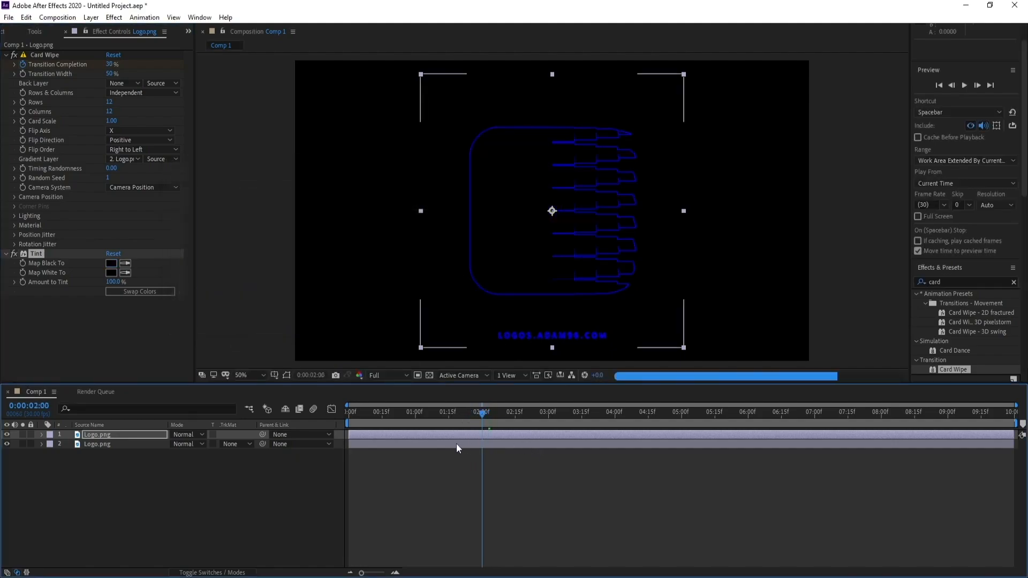
Keyframe the upper layer's Amount to Tint from 100% at the start to 0% at 3 seconds.
key("Home")
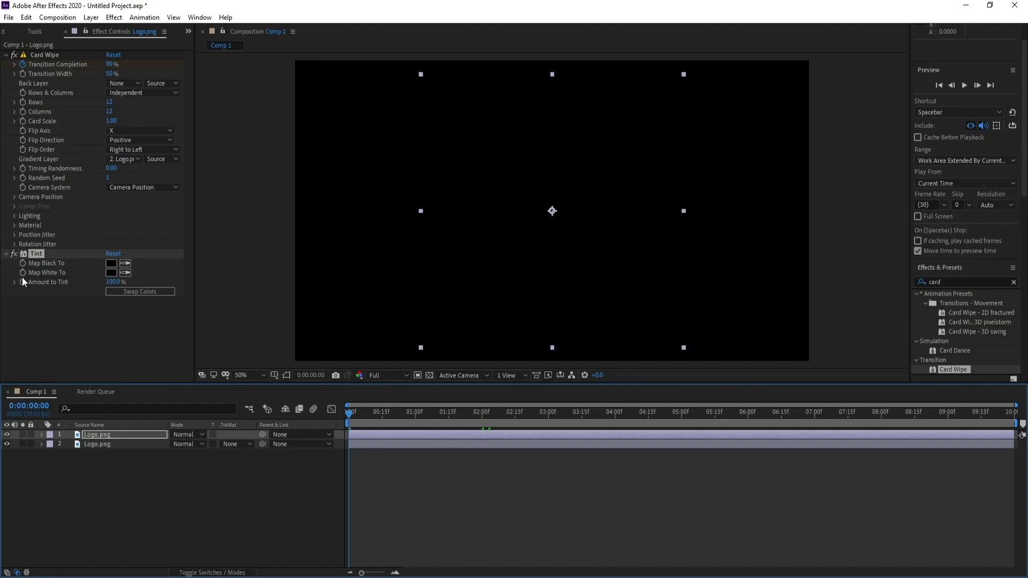
left_click(22, 282)
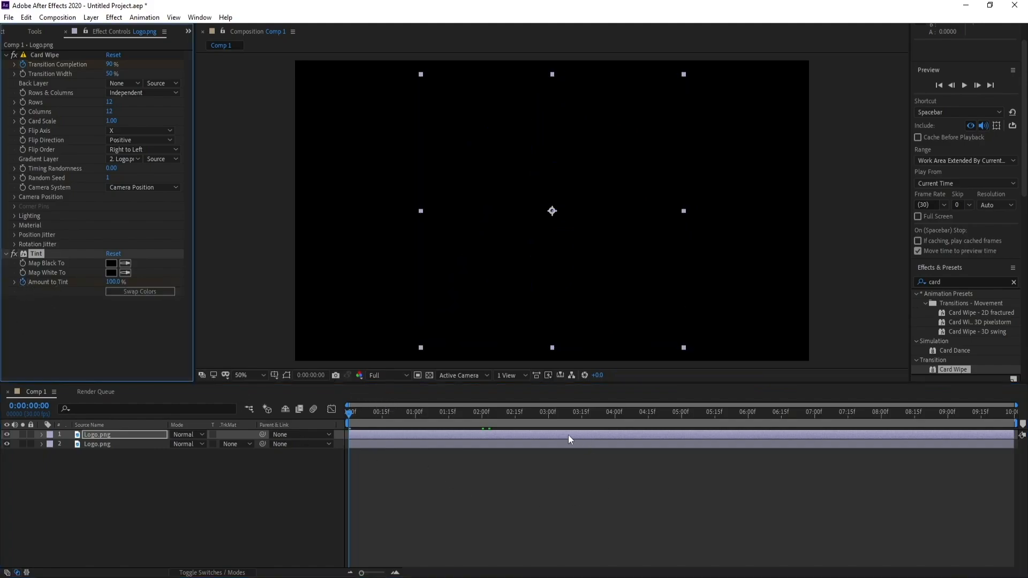
left_click(548, 416)
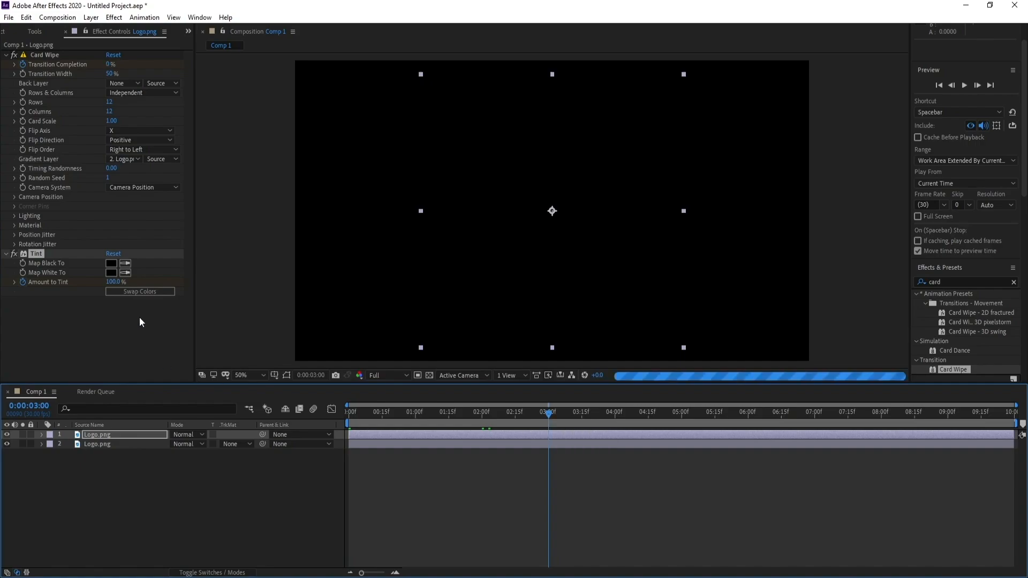
left_click(115, 281)
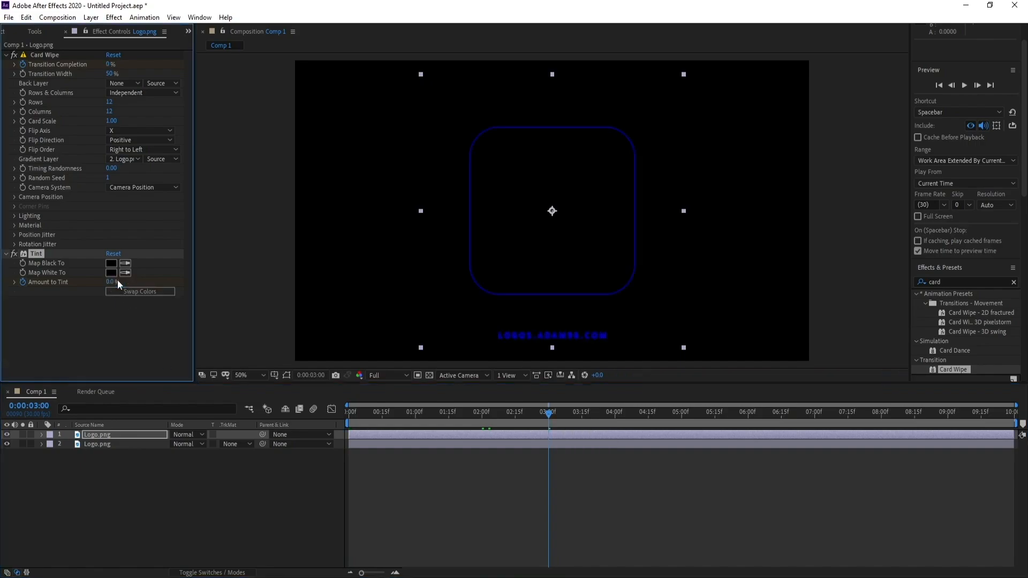
Scrub back and forth through the wipe to examine the logo fading in between the glowing blue card edges.
left_click(471, 414)
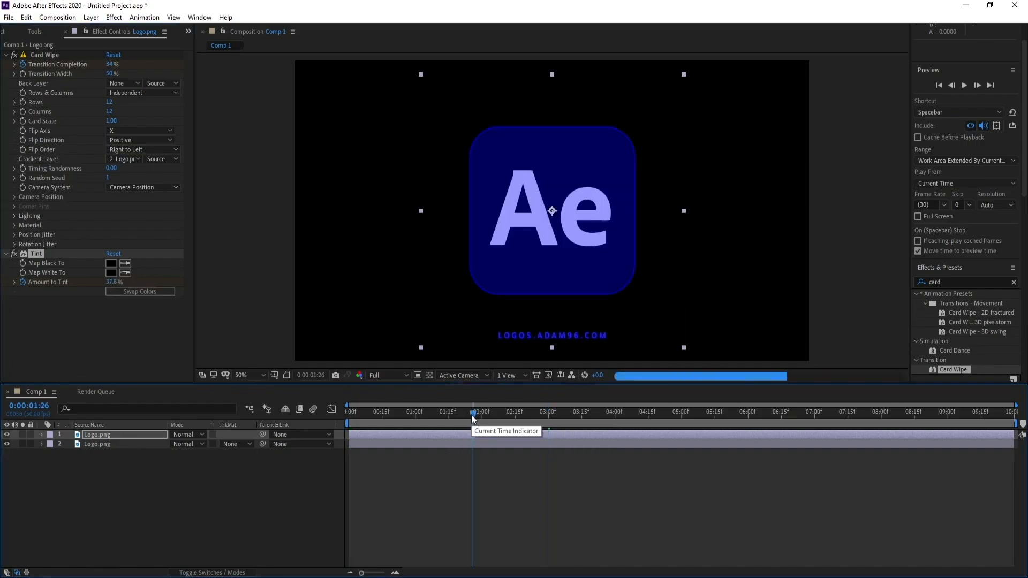
left_click(460, 415)
left_click(439, 415)
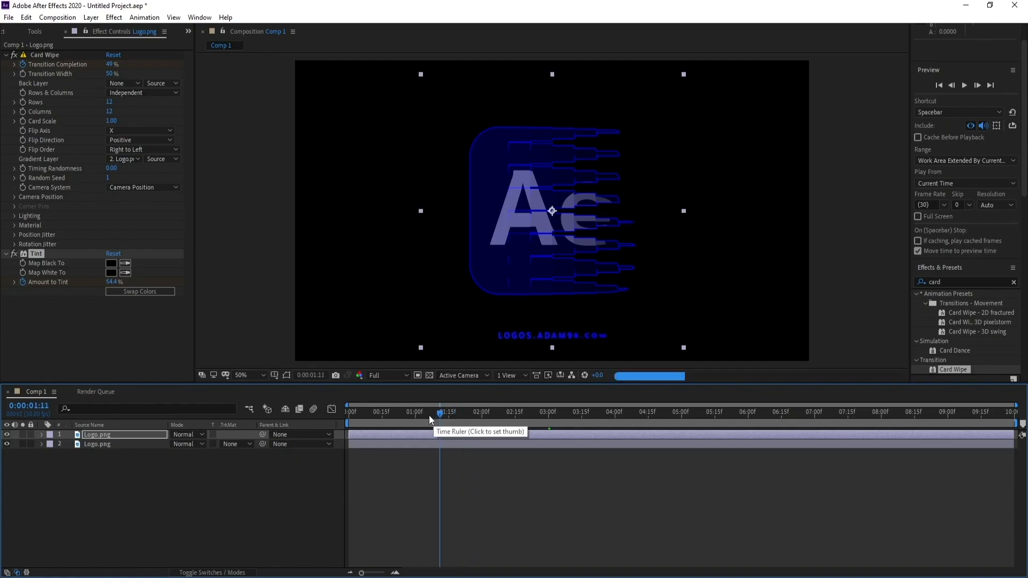
left_click(423, 416)
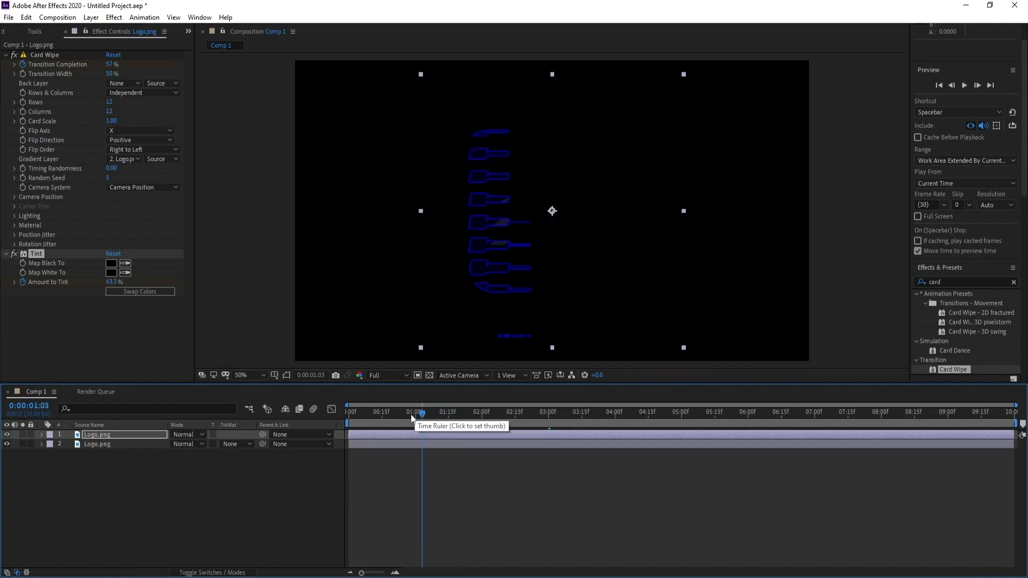
left_click(439, 416)
left_click(451, 415)
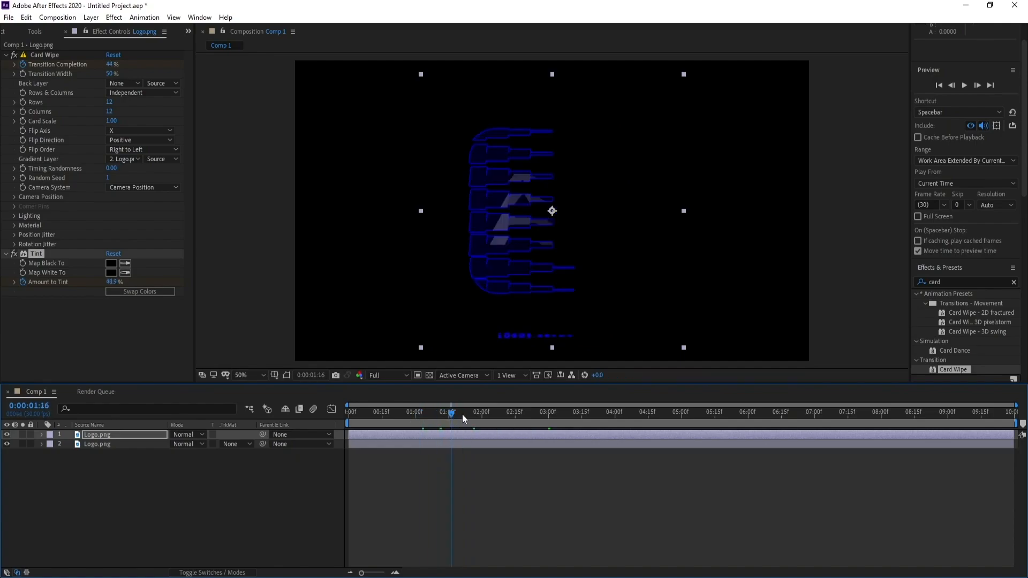
left_click(462, 415)
left_click_drag(477, 415, 435, 416)
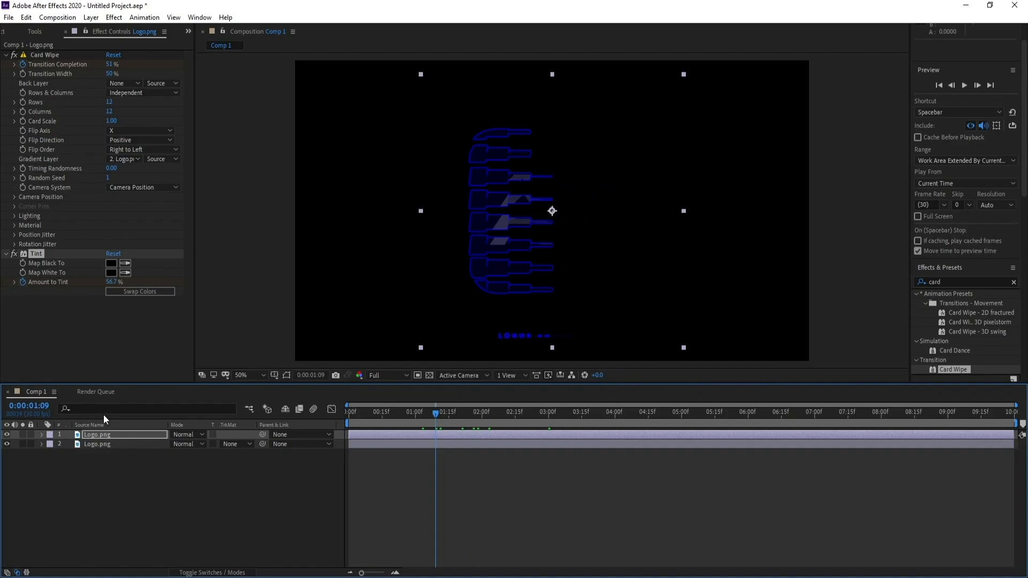
left_click(460, 415)
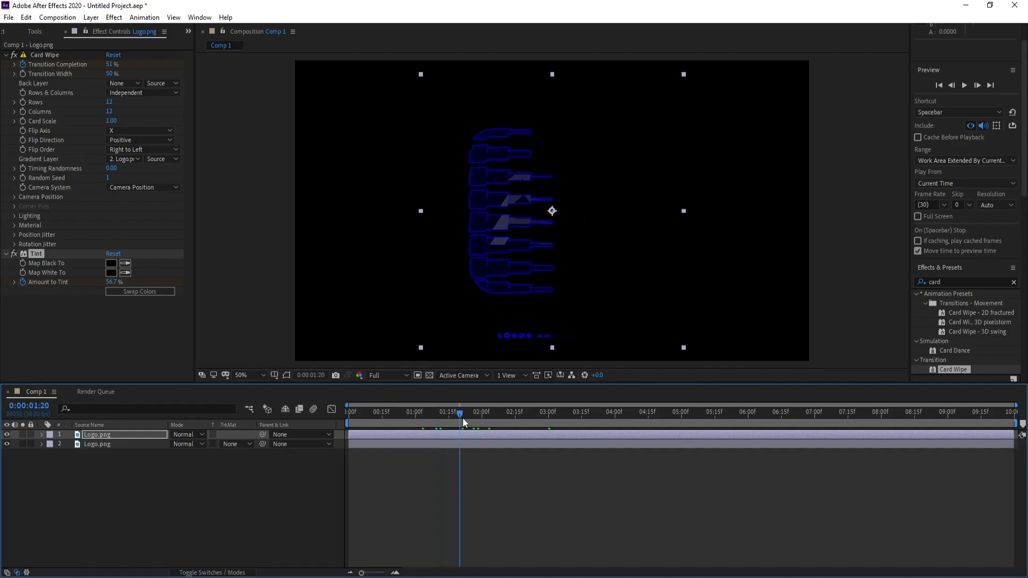
Duplicate the top Logo.png layer and remove the Tint effect from the new copy.
left_click(109, 436)
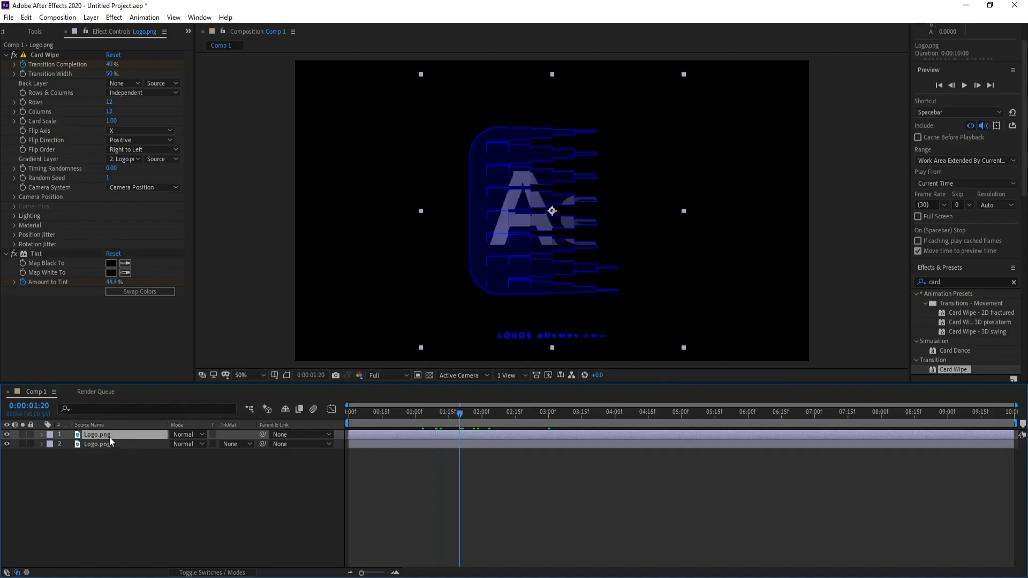
key("ctrl+d")
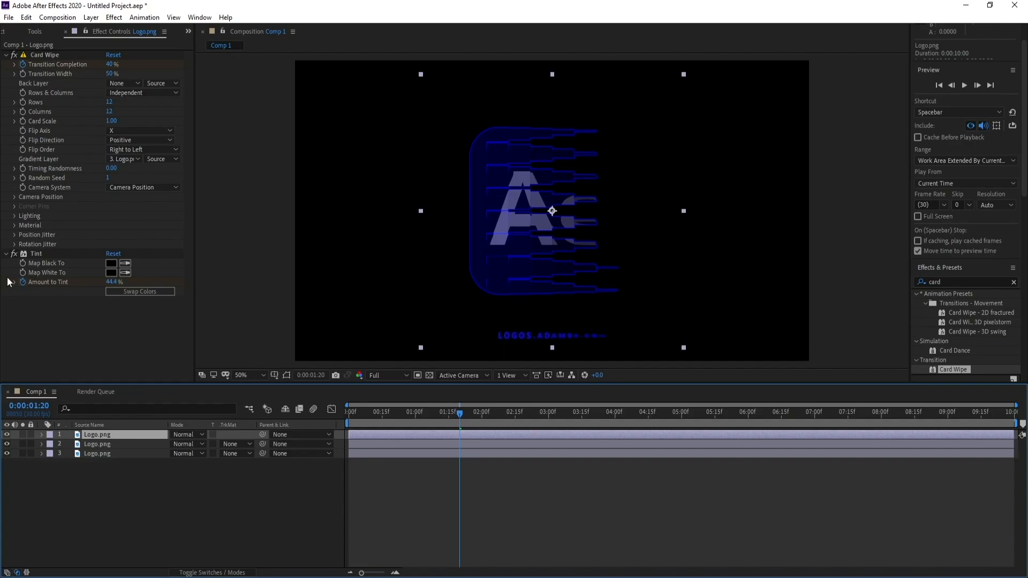
left_click(36, 256)
key("Delete")
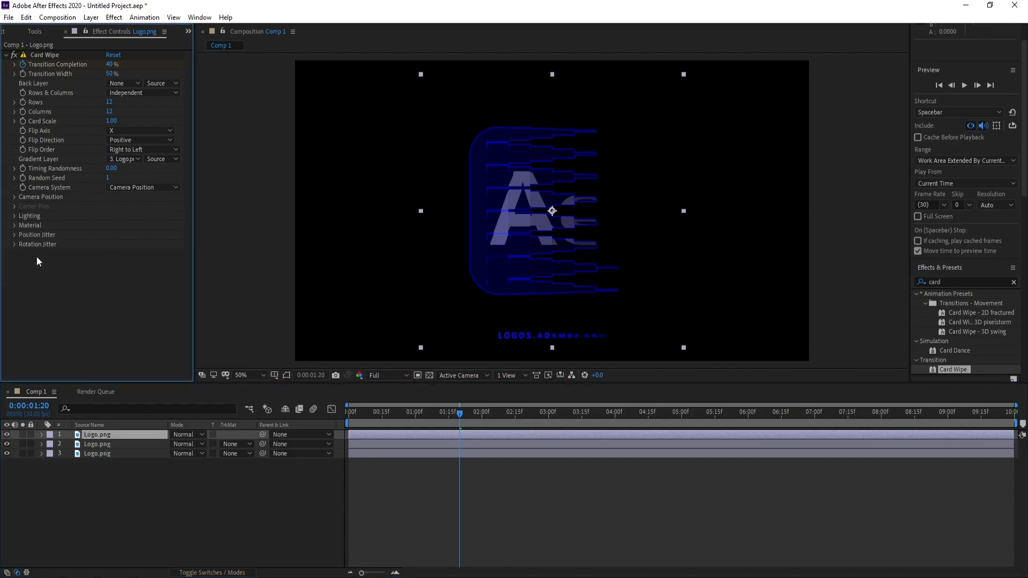
Find the Fractal Noise effect and apply it to the top Logo.png layer.
left_click(936, 281)
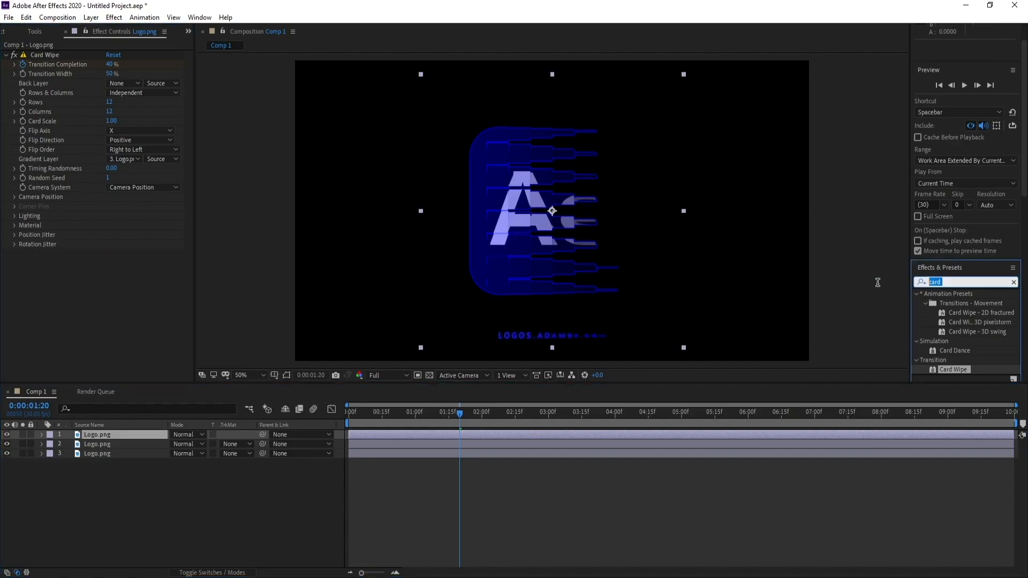
type("Fr")
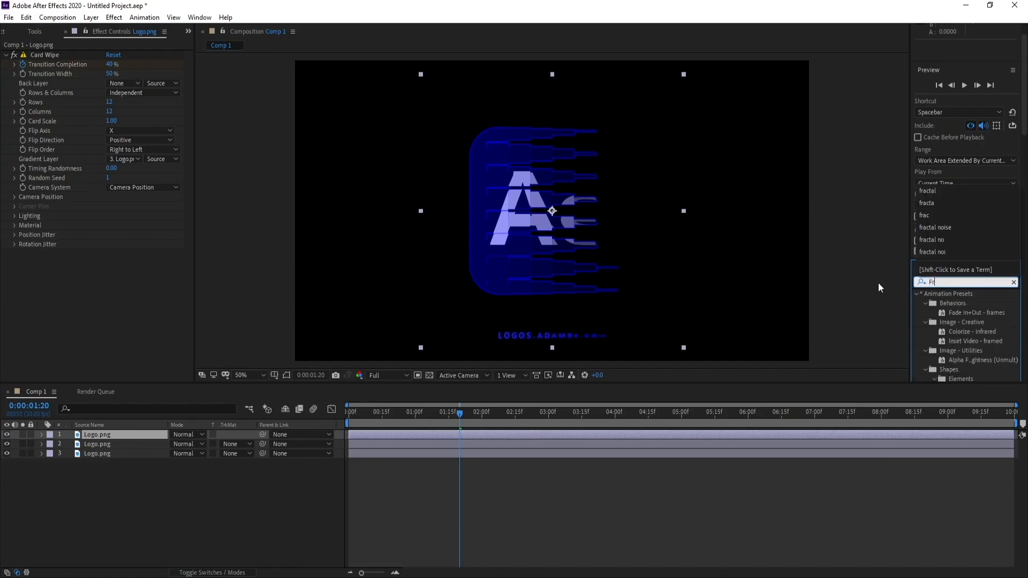
type("acta")
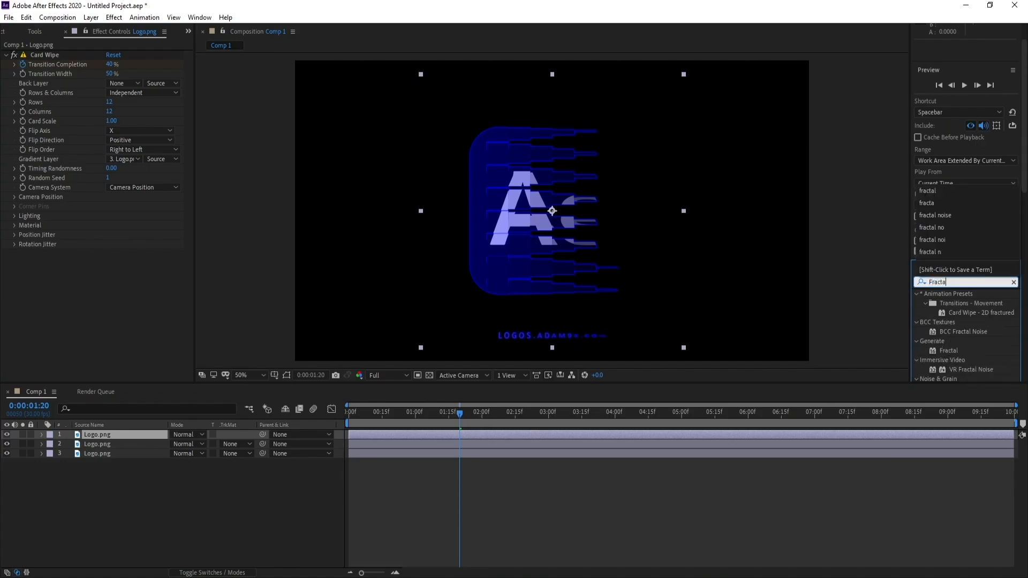
double_click(973, 359)
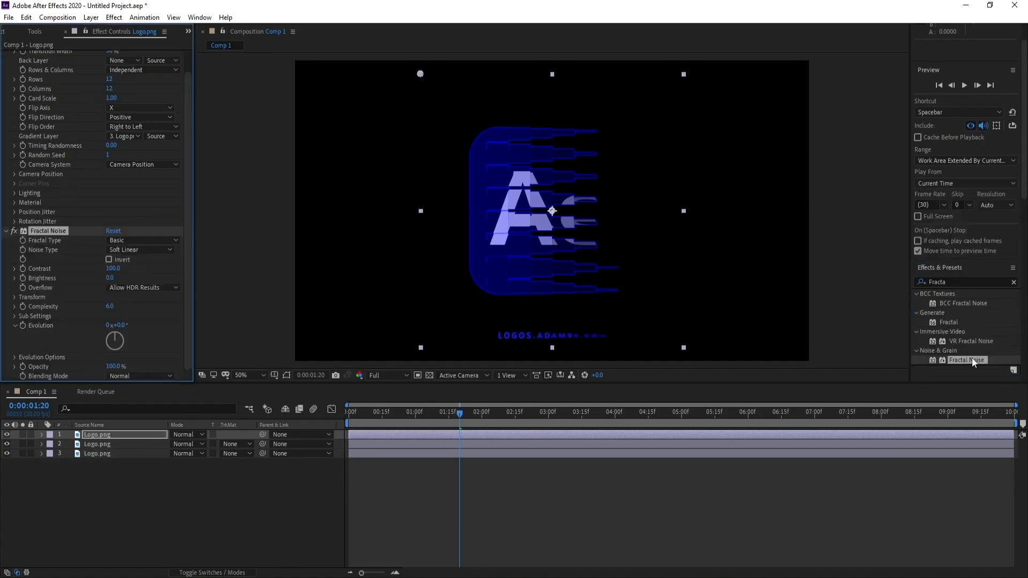
Set the Fractal Noise's Fractal Type to Cloudy and its Noise Type to Block.
left_click(127, 240)
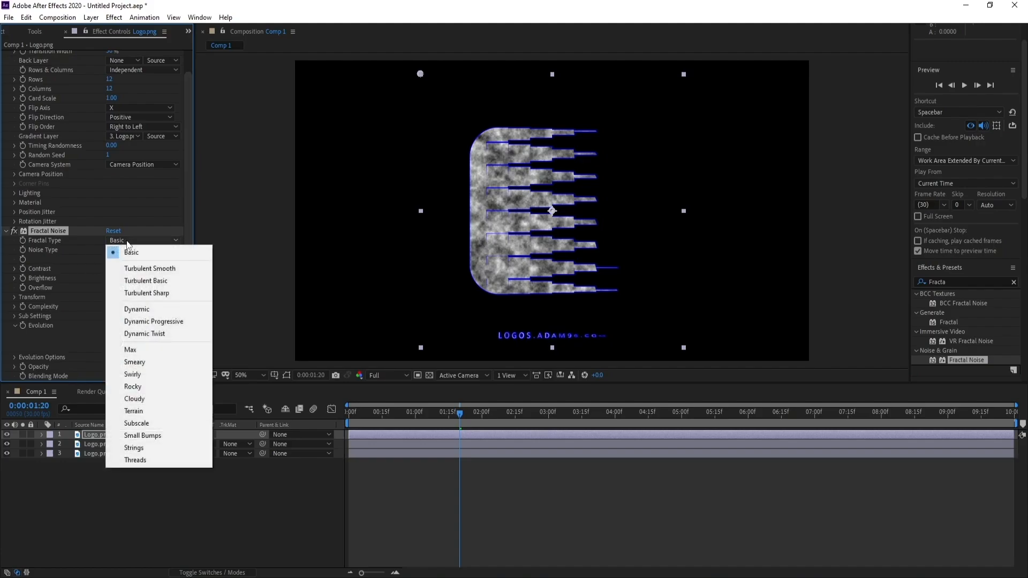
left_click(162, 399)
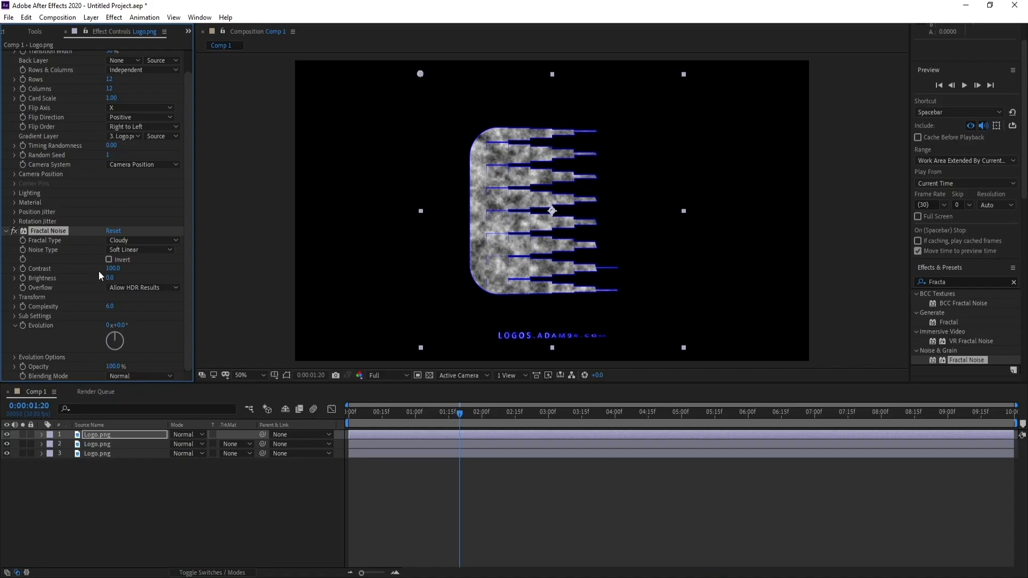
left_click(139, 250)
left_click(143, 260)
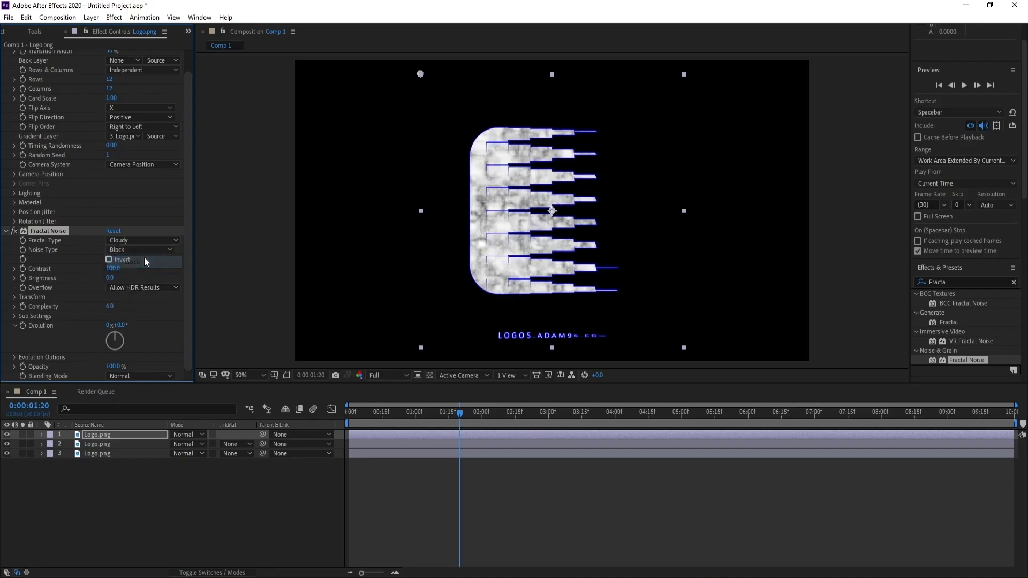
Set the Fractal Noise's Brightness to 10 and its Complexity to 1.
left_click(111, 278)
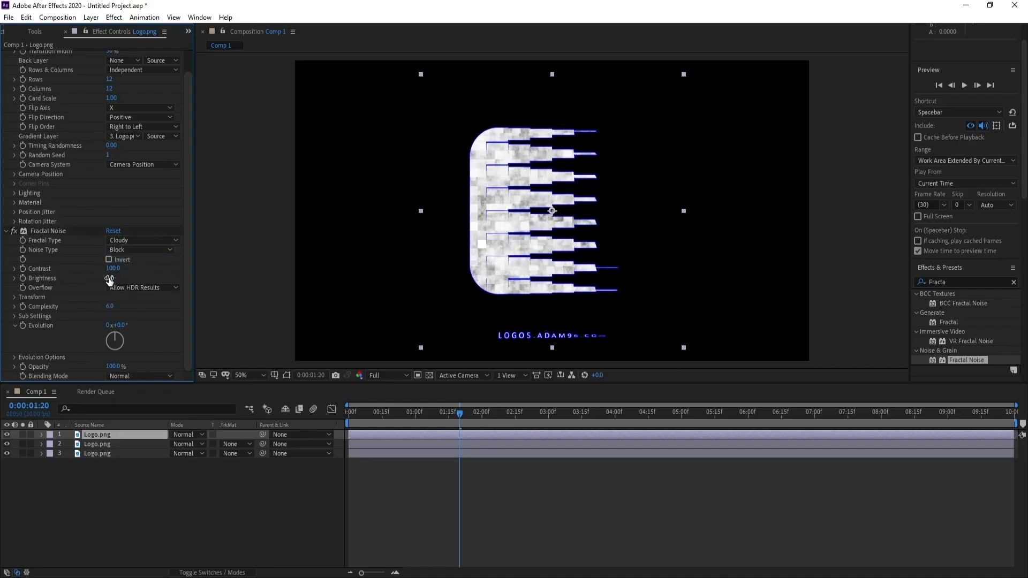
key("Return")
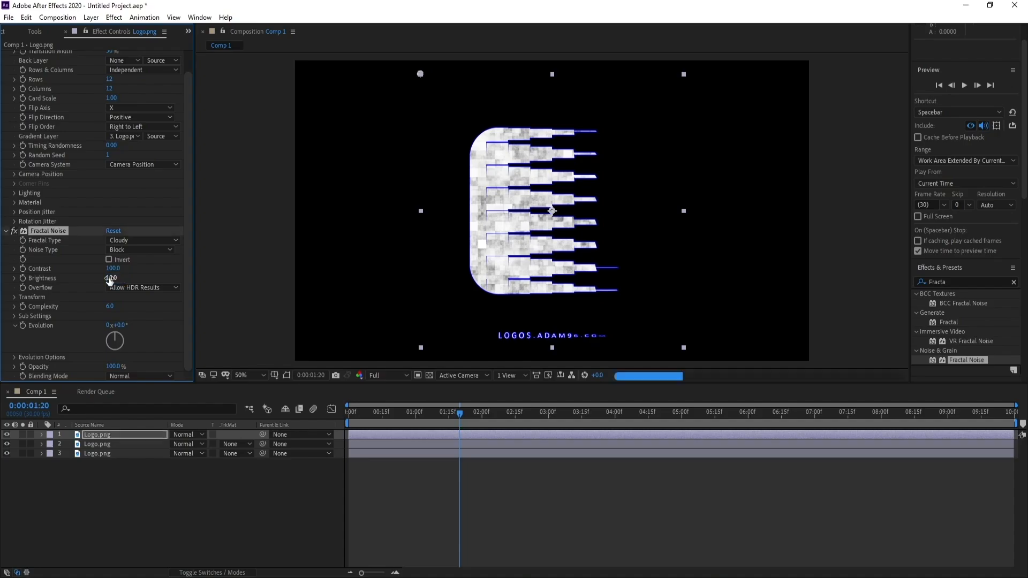
left_click(110, 306)
key("Return")
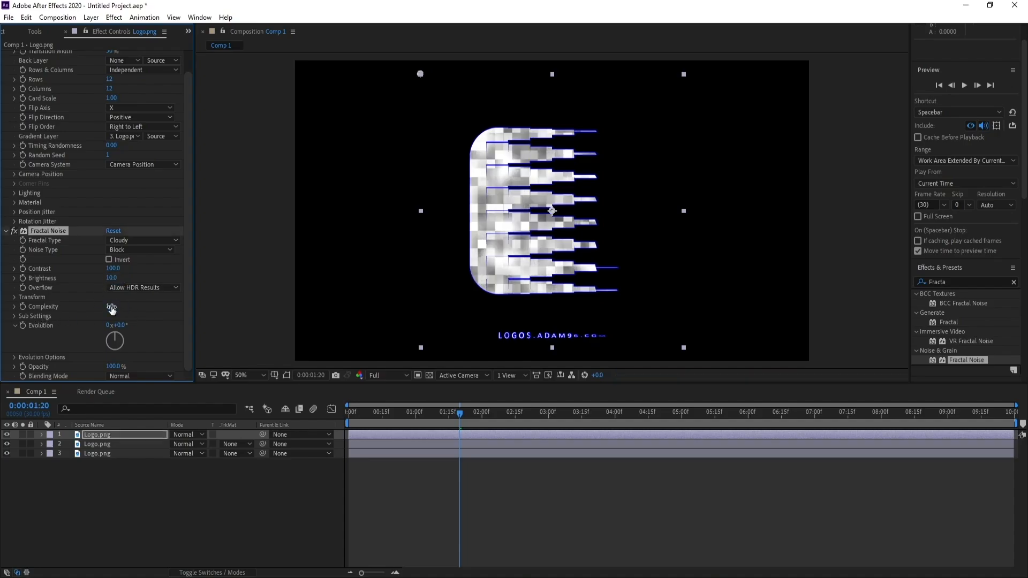
Animate the Fractal Noise's Evolution with the expression time*1000.
left_click(24, 326, "alt")
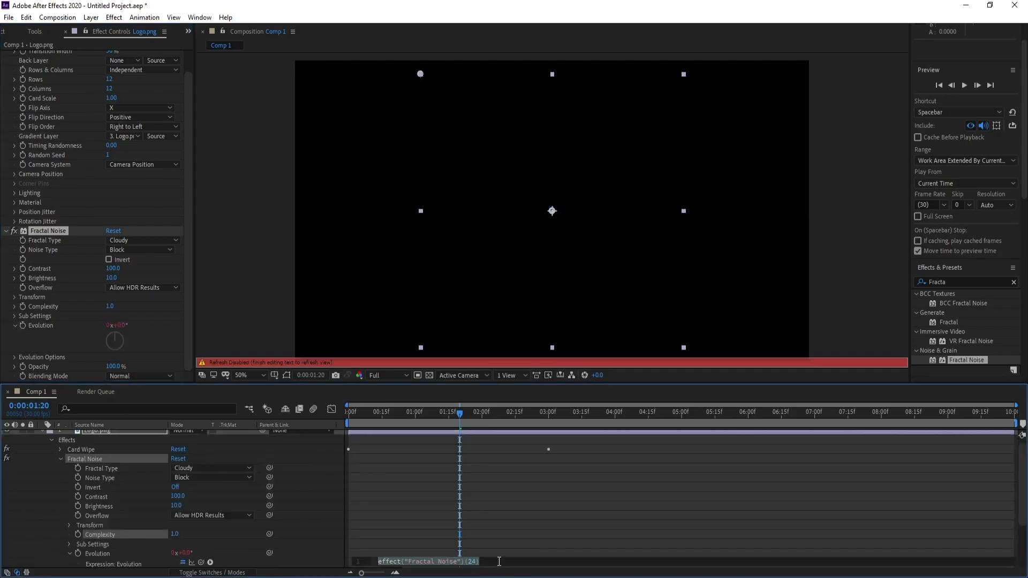
type("time")
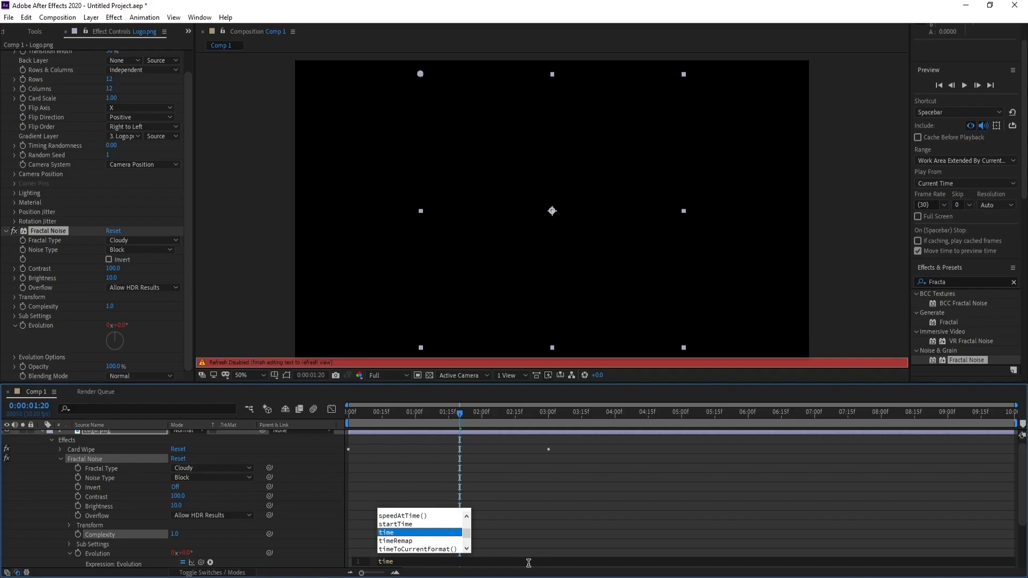
type("*")
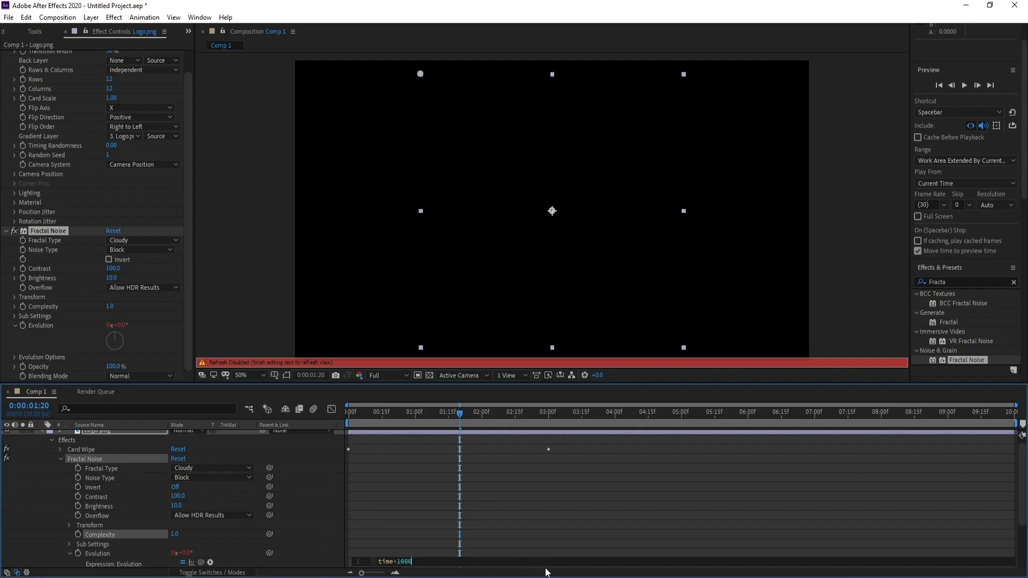
left_click(236, 284)
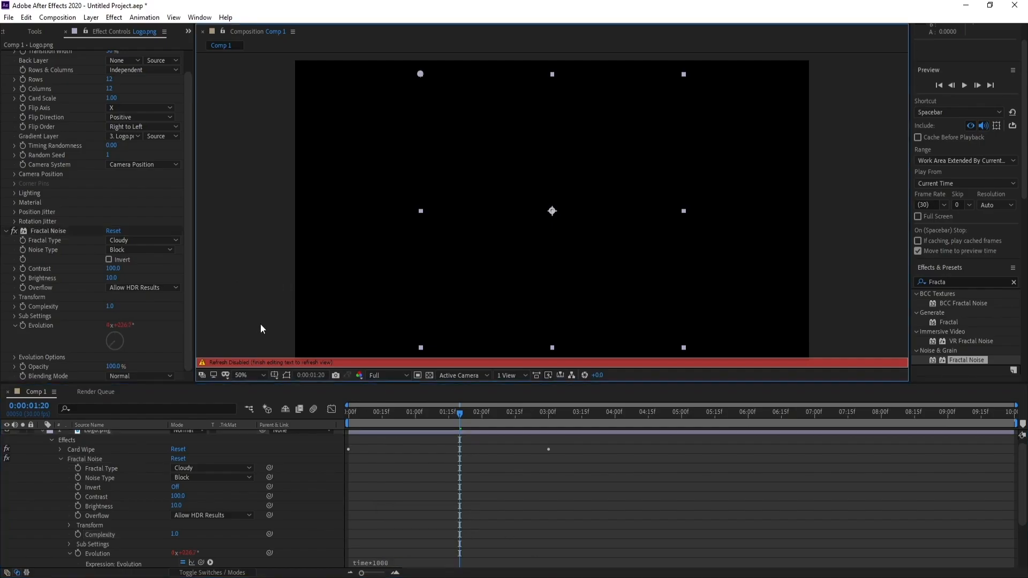
scroll(101, 447, "up", 1)
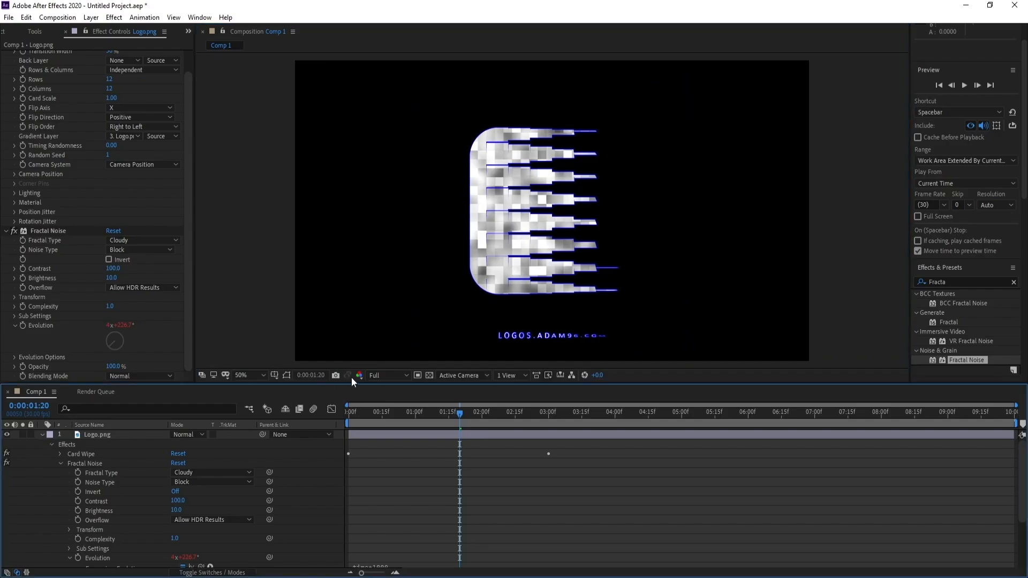
Collapse the top layer's properties, lower the preview resolution to Third, and play the wipe from 0:00:00:28 to check the flickering blocks.
left_click(388, 376)
left_click(385, 412)
left_click(46, 437)
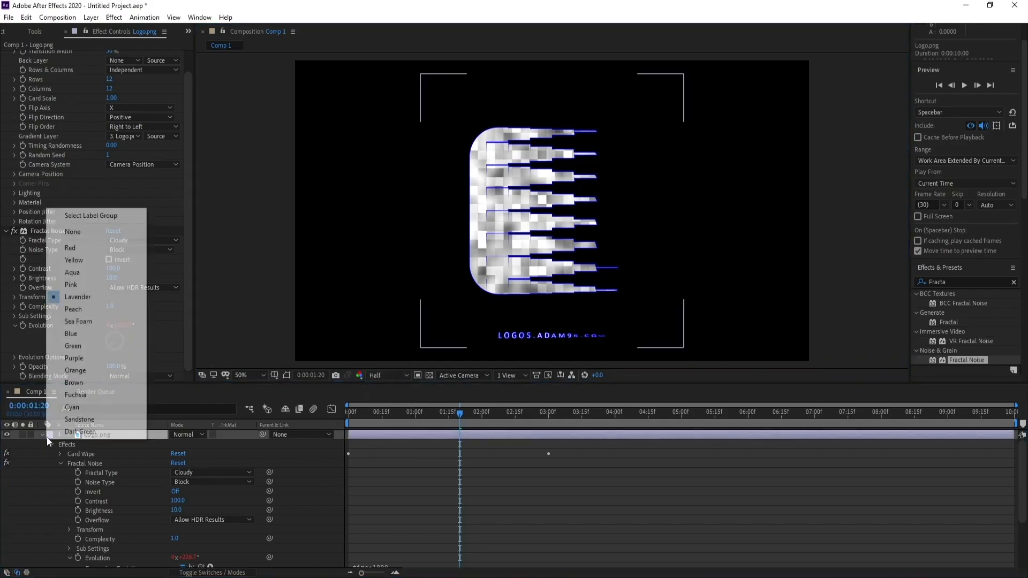
left_click(43, 435)
left_click(44, 435)
left_click(411, 422)
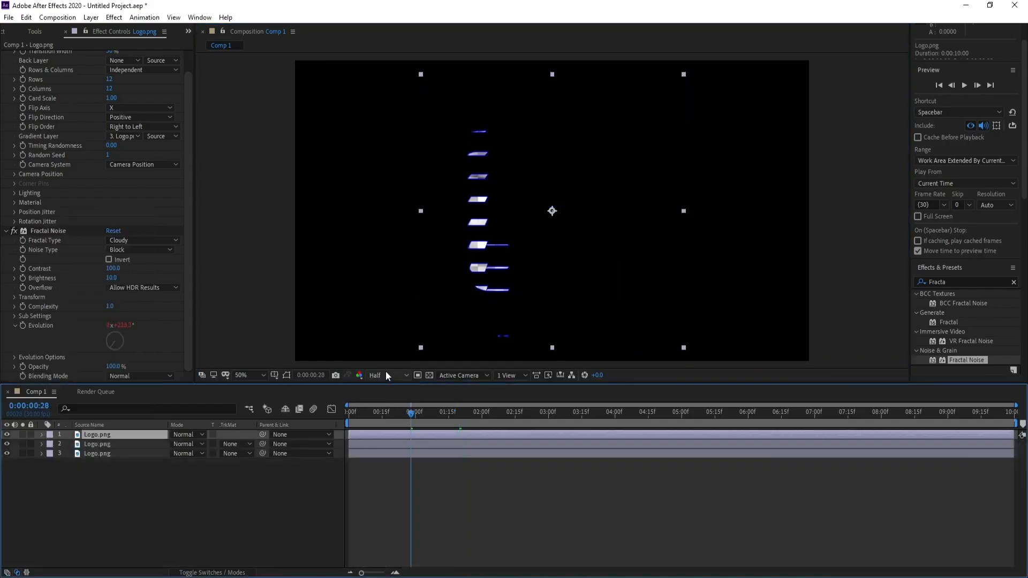
left_click(385, 371)
left_click(388, 429)
key("space")
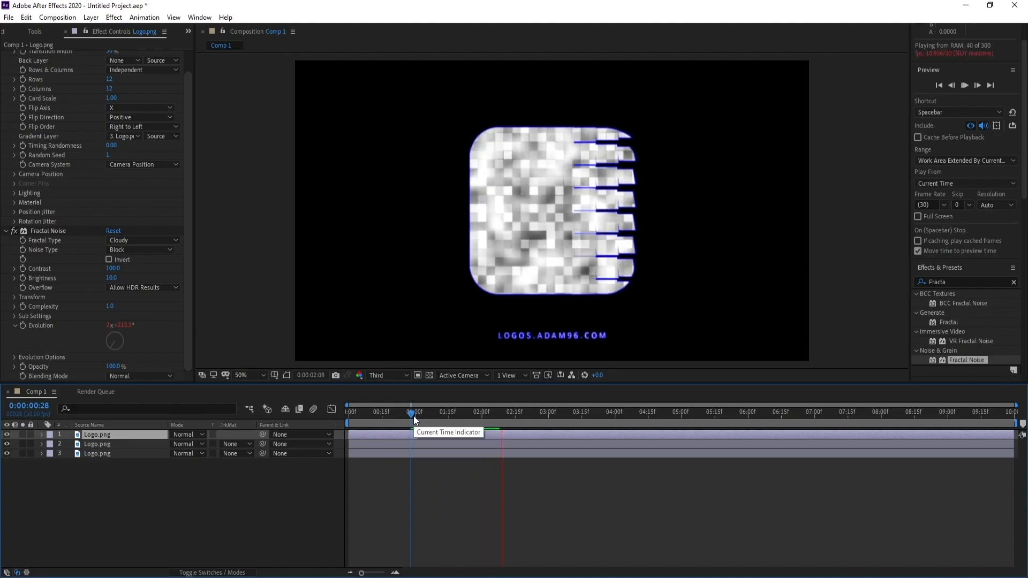
key("space")
Apply the Tritone color correction to the top Logo.png layer and set its Midtones to cyan 00D2FF.
left_click(7, 232)
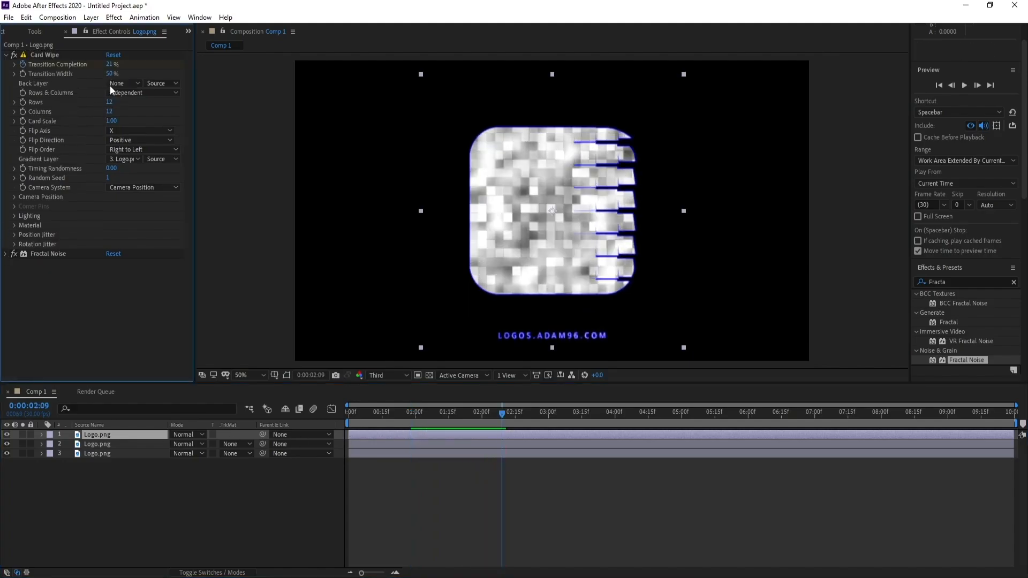
left_click(114, 17)
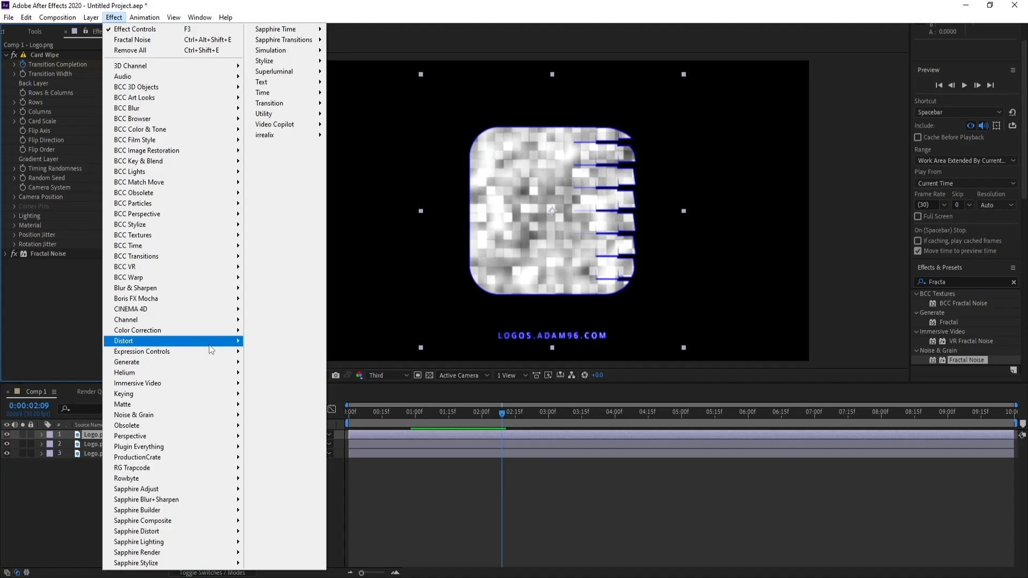
mouse_move(214, 330)
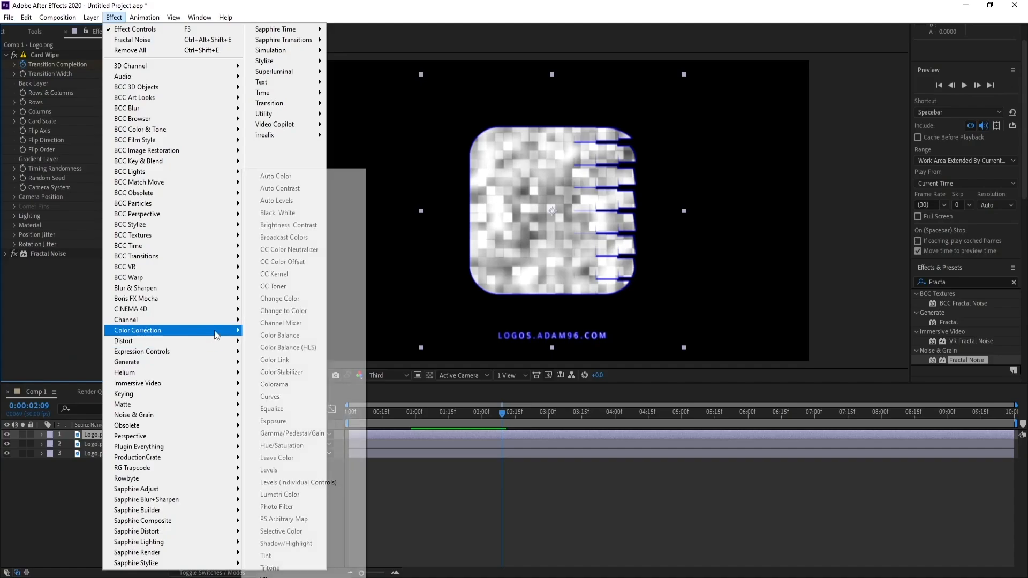
left_click(301, 568)
left_click(112, 283)
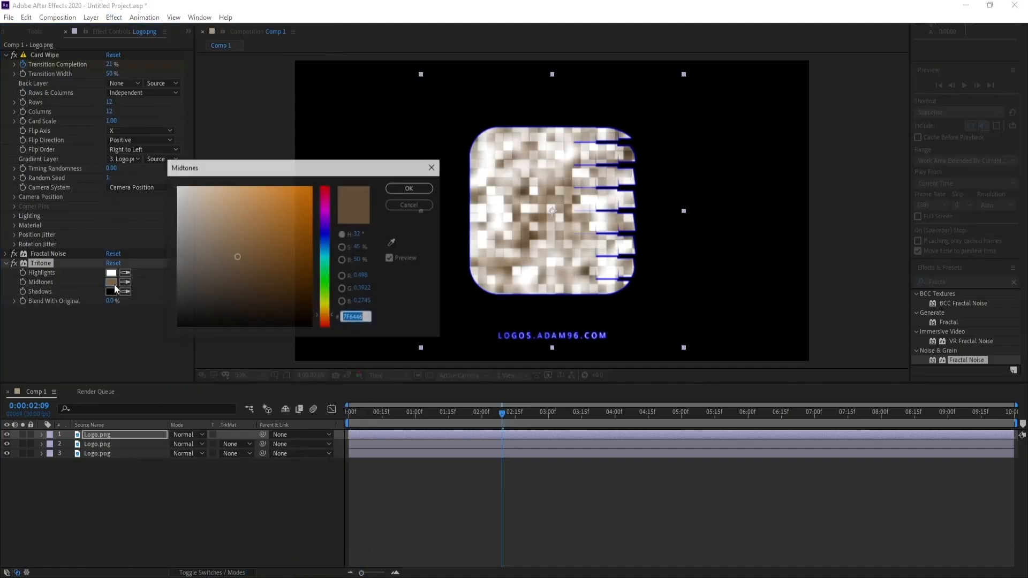
left_click(326, 260)
left_click_drag(298, 240, 316, 178)
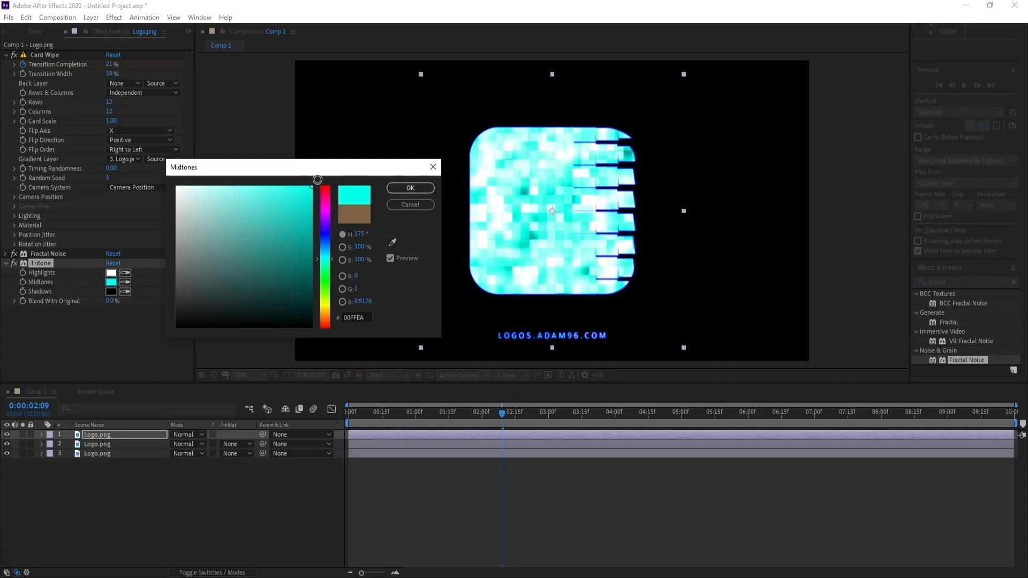
left_click(326, 262)
left_click_drag(329, 267, 330, 257)
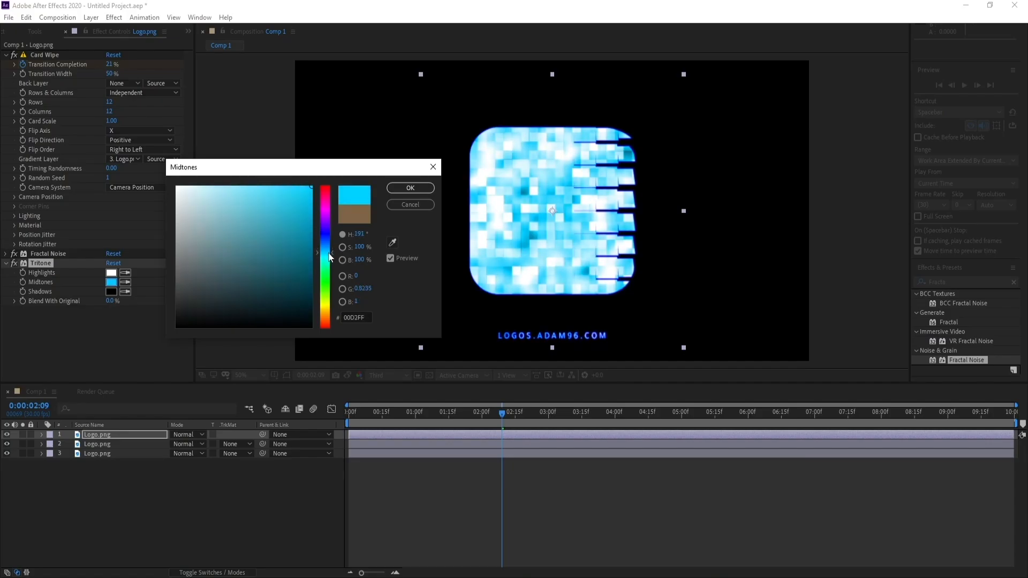
left_click(411, 186)
Set the Tritone's Highlights color to black (000000).
left_click(111, 273)
left_click_drag(266, 266, 434, 364)
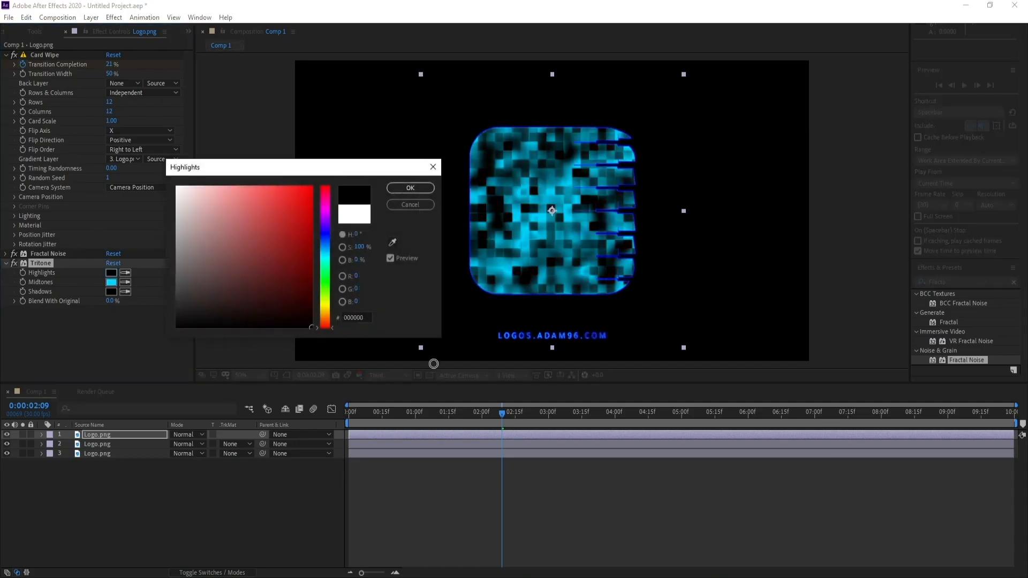
left_click(410, 188)
Shift the hue of the Tritone's Midtones to 00CCFF.
left_click(111, 283)
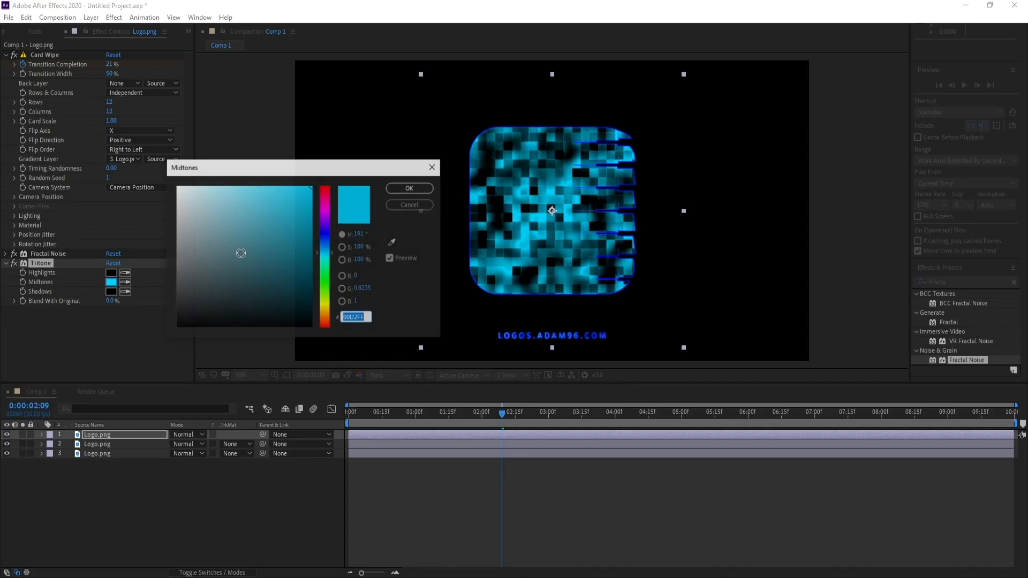
left_click(328, 255)
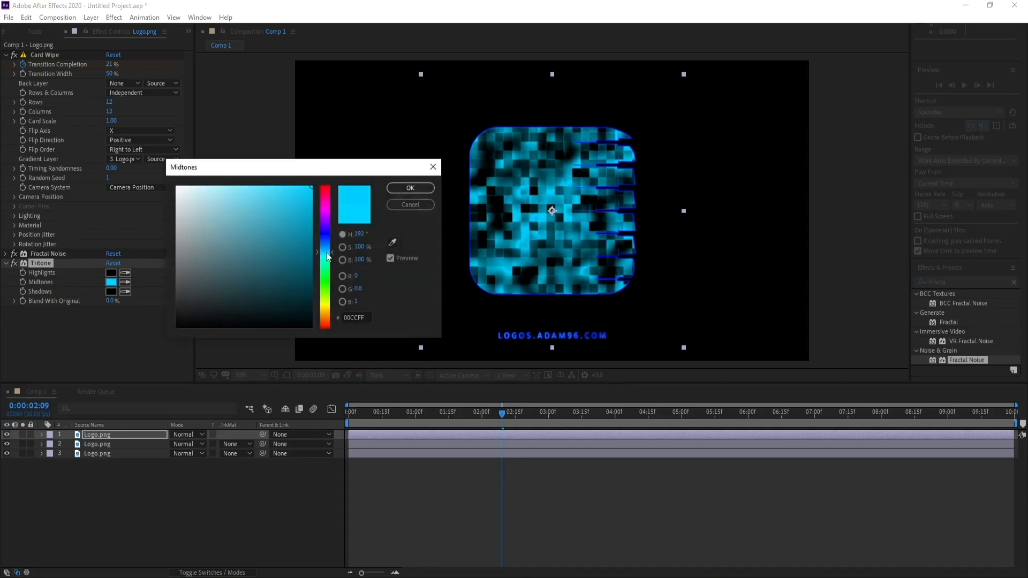
left_click_drag(328, 257, 325, 259)
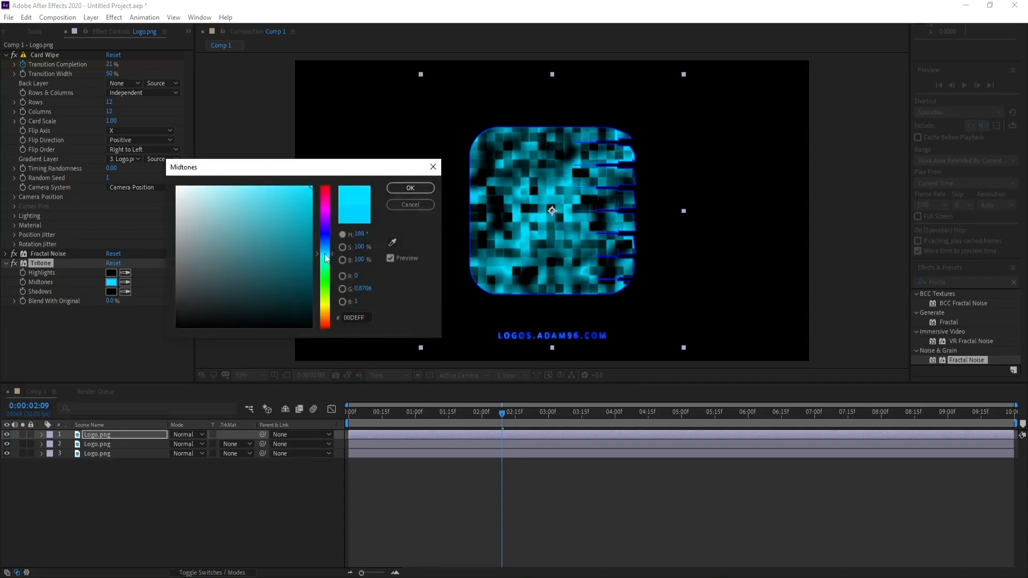
left_click(409, 188)
Set the top Logo.png layer's blending mode to Add and its Tritone Midtones to a deeper blue, 00B4FF.
left_click(193, 435)
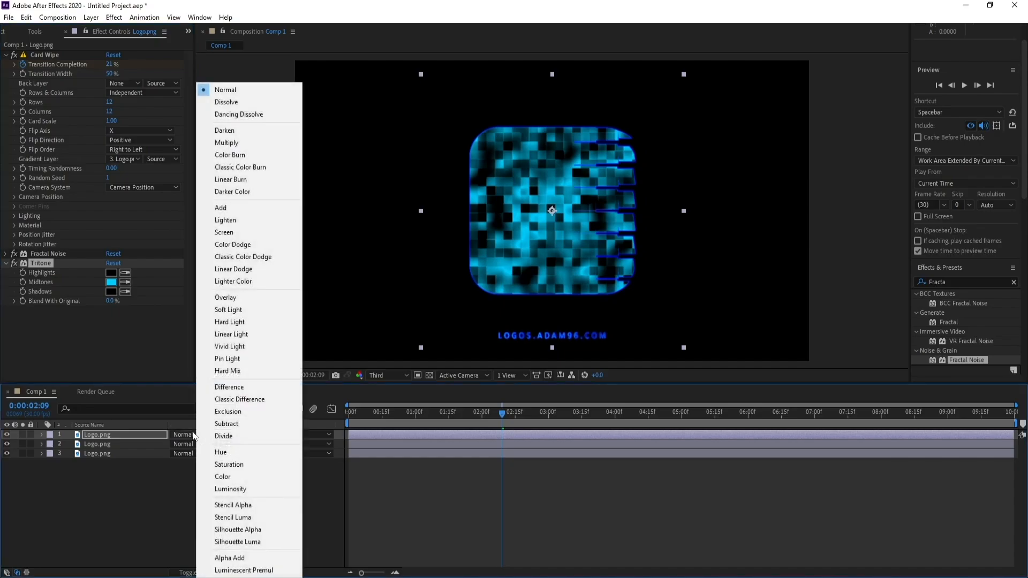
left_click(262, 209)
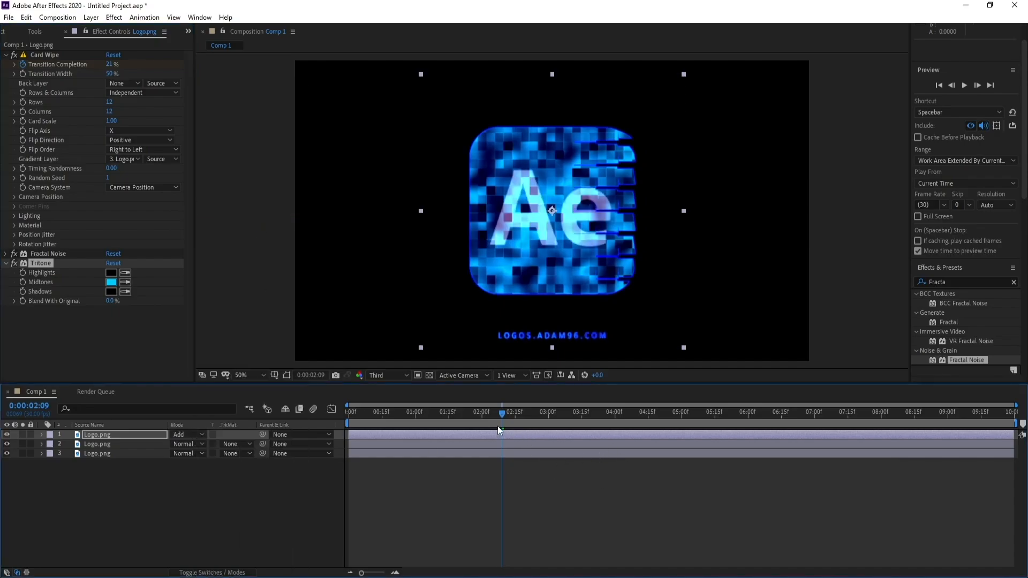
left_click(111, 282)
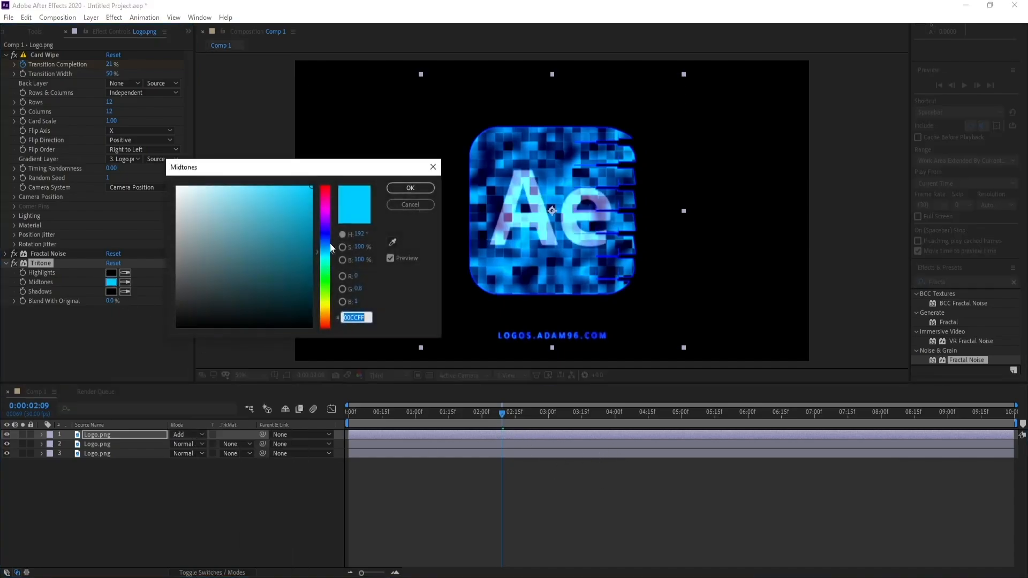
left_click(324, 247)
left_click_drag(324, 251, 325, 255)
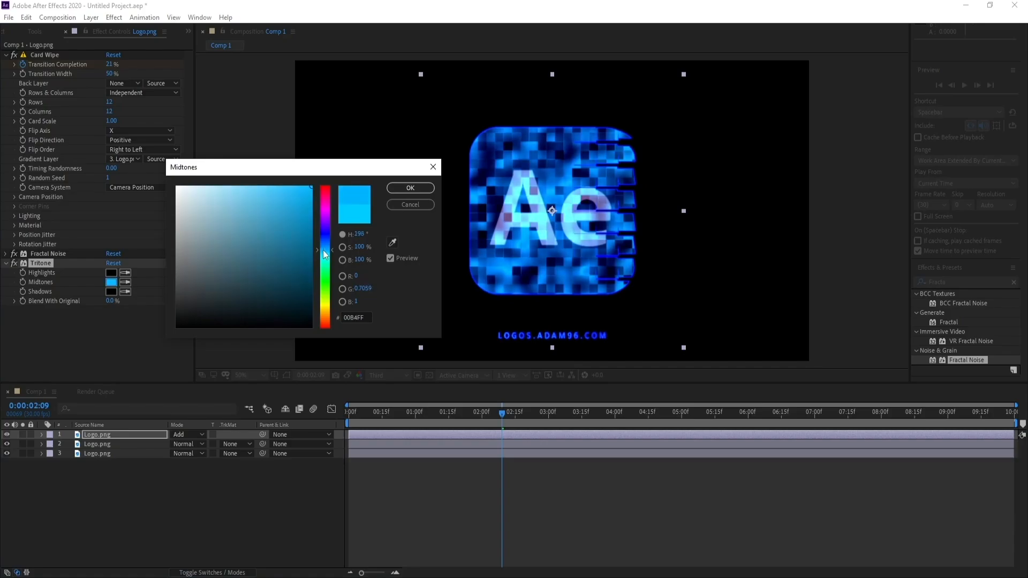
left_click(411, 188)
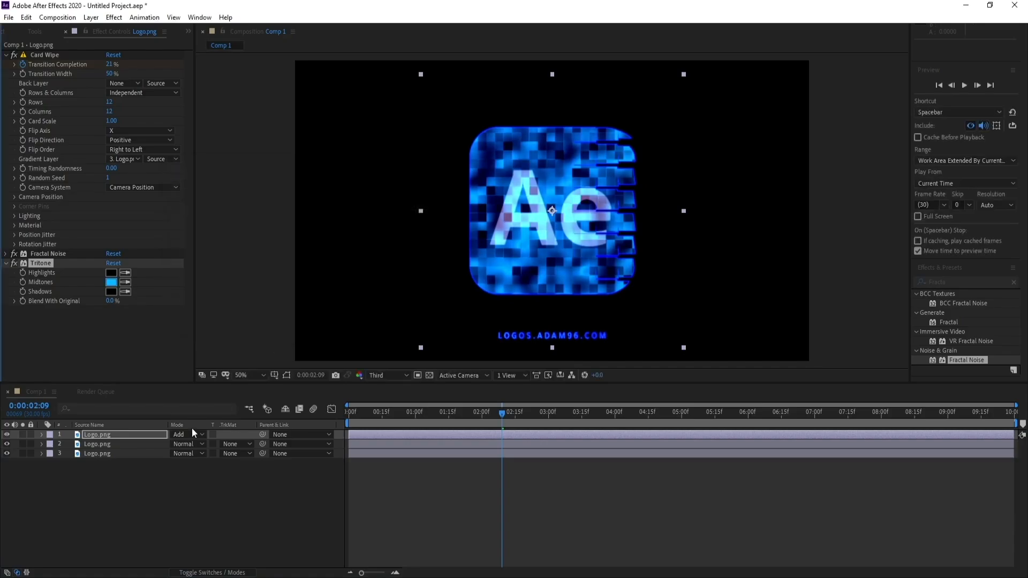
Add an Opacity keyframe of 0% to the top Logo.png layer at 0:00:03:00.
left_click(549, 413)
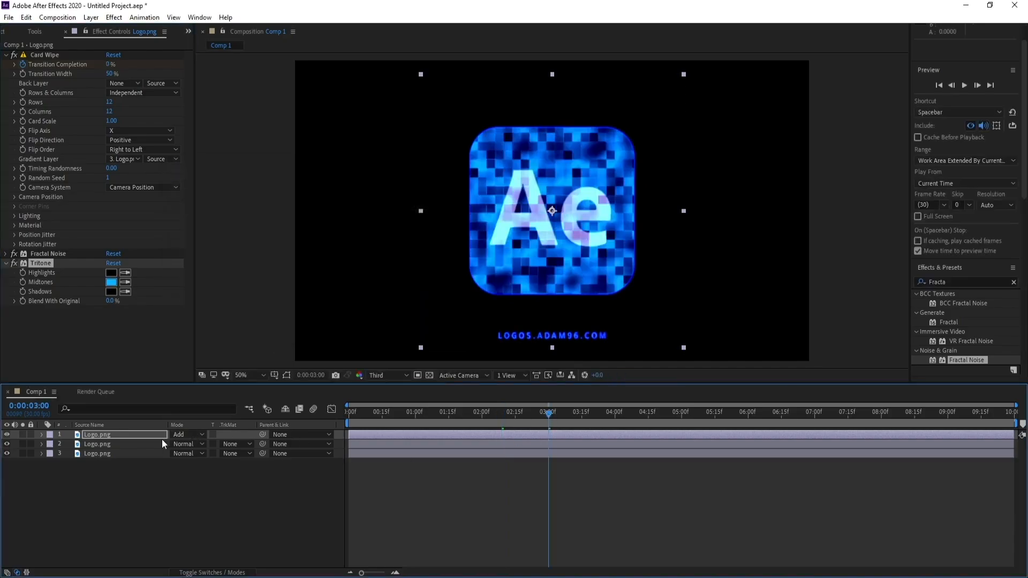
left_click(137, 435)
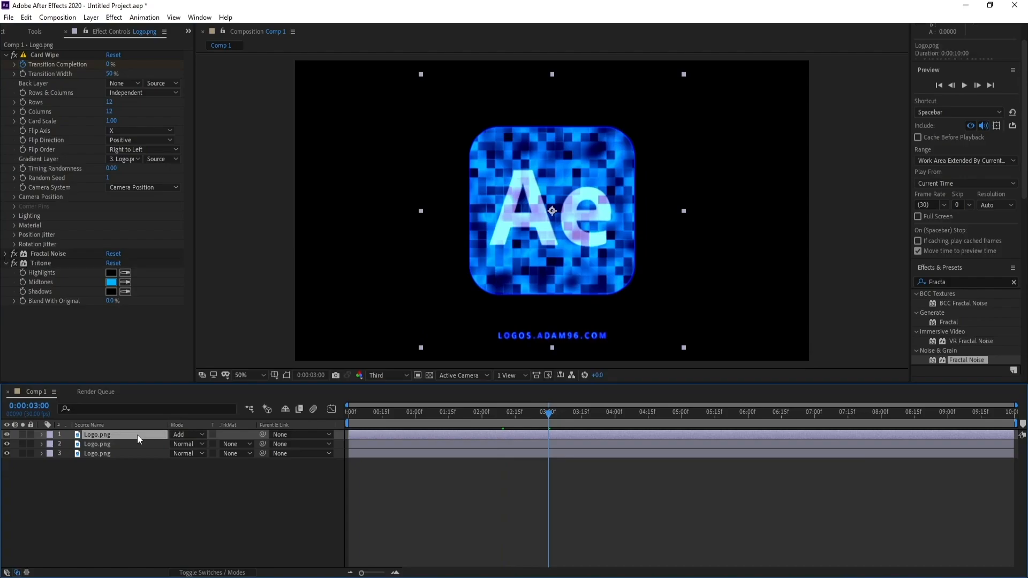
key("t")
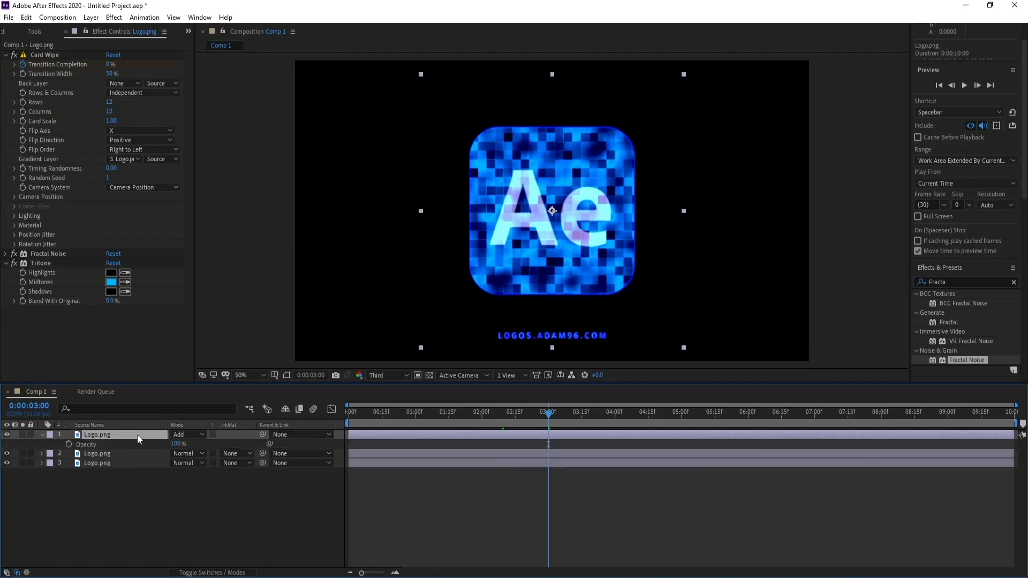
left_click(67, 444)
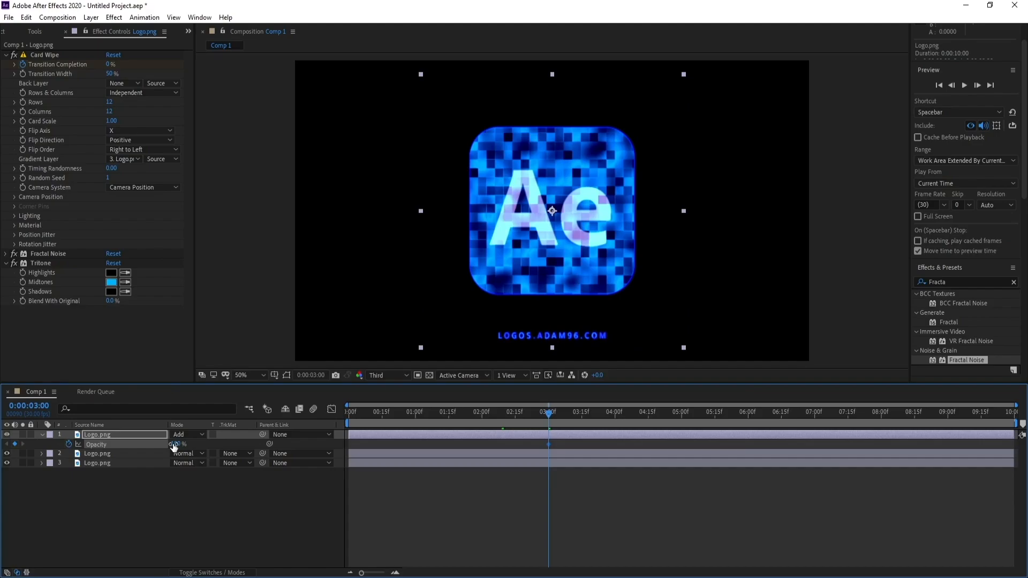
left_click_drag(173, 445, 2, 445)
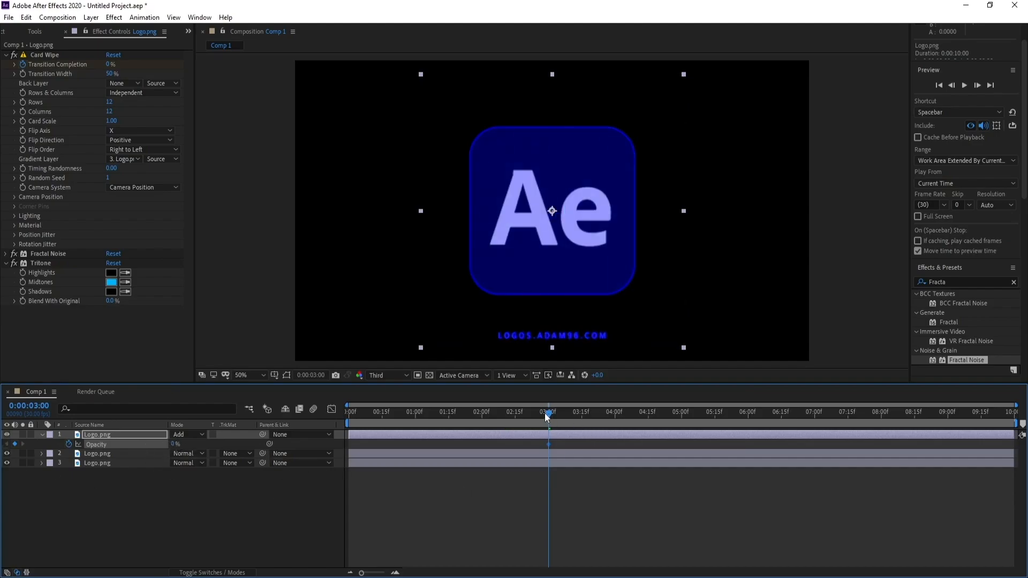
Set the top Logo.png layer's Opacity to 80% at 0:00:00:00 and preview the fade.
left_click_drag(545, 413, 314, 416)
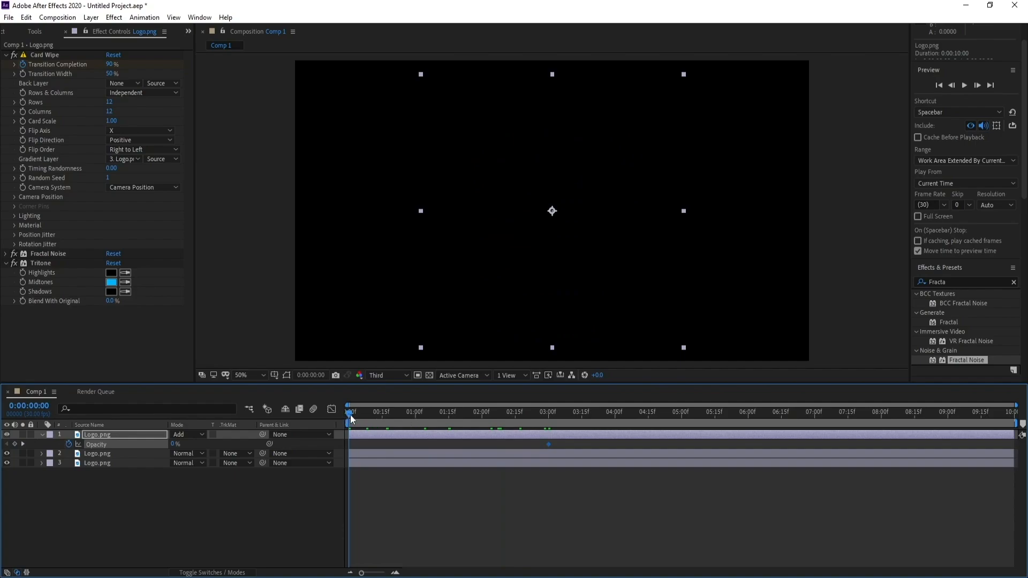
left_click(175, 444)
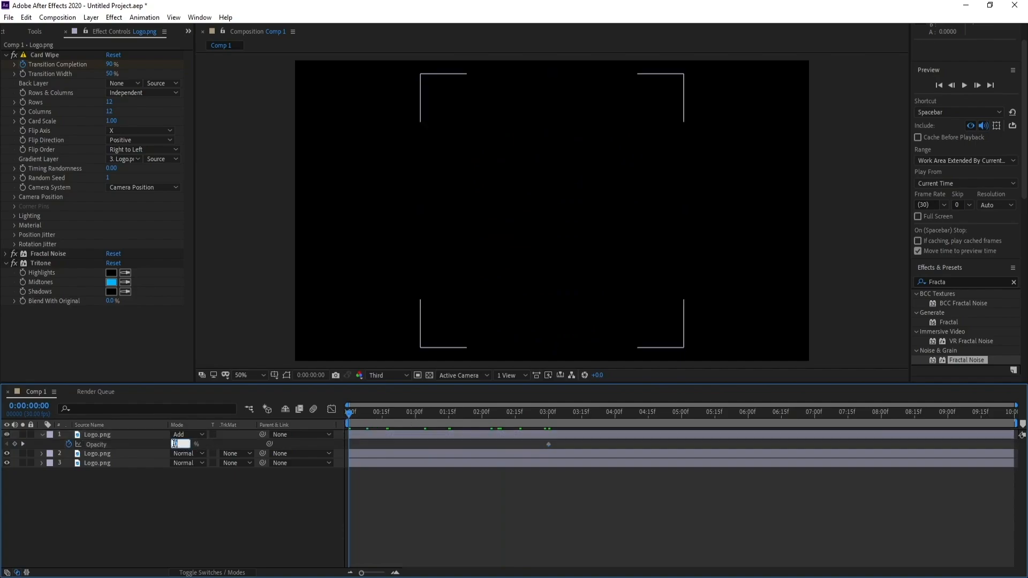
key("Return")
key("space")
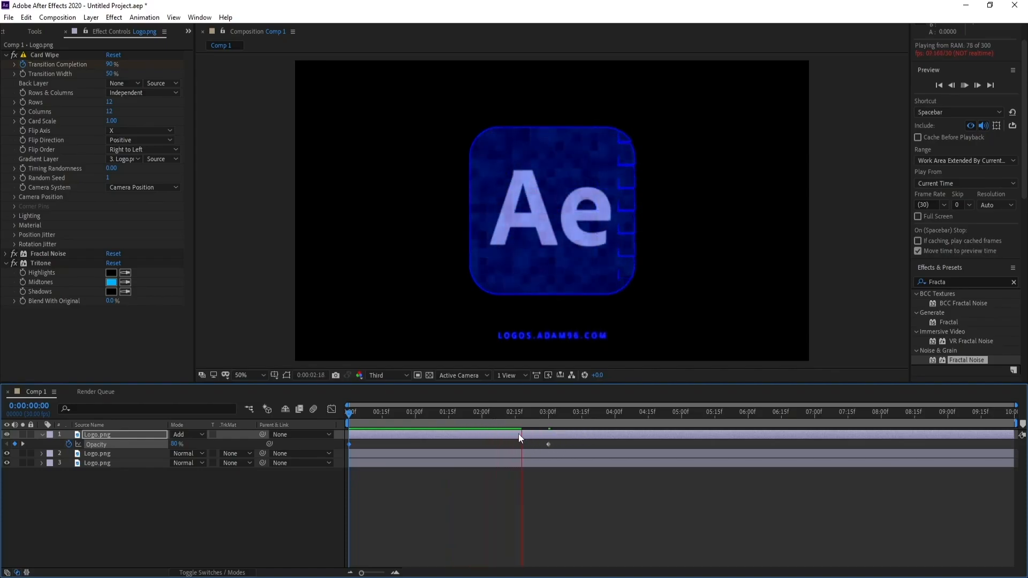
left_click(467, 416)
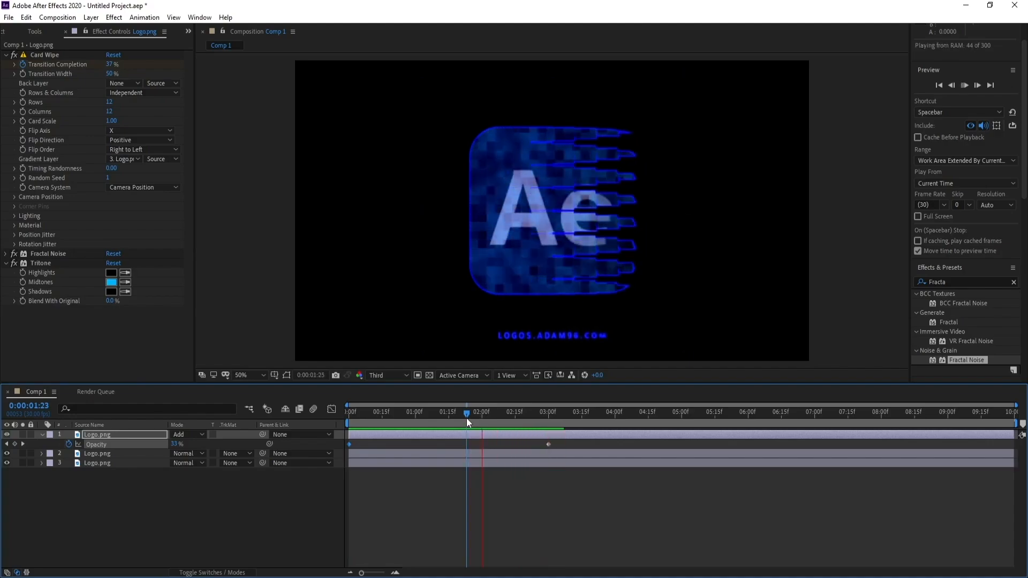
key("space")
Pre-compose all three Logo.png layers into a new composition named Logo.
left_click(42, 435)
left_click_drag(16, 524, 124, 434)
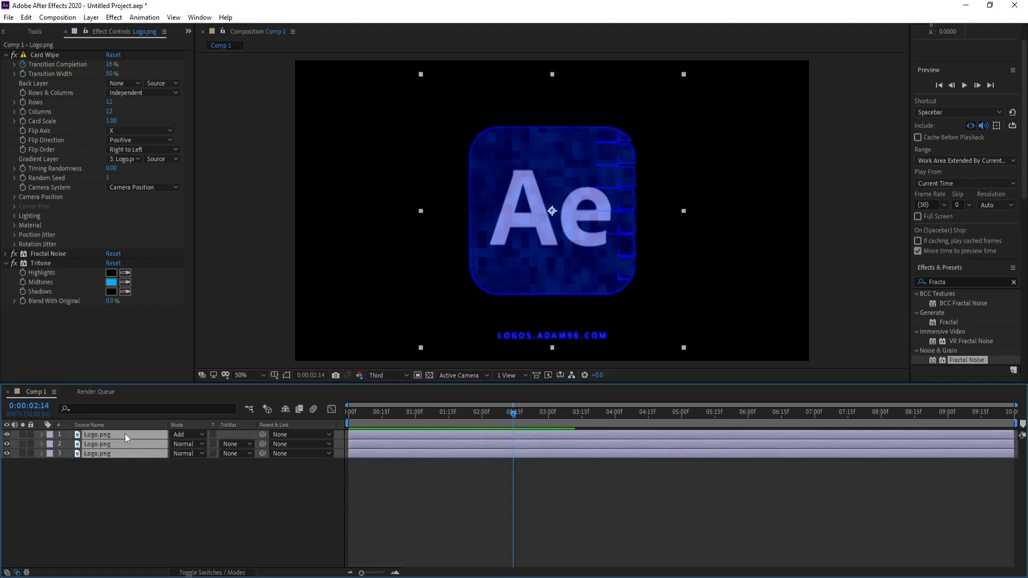
right_click(91, 457)
left_click(162, 408)
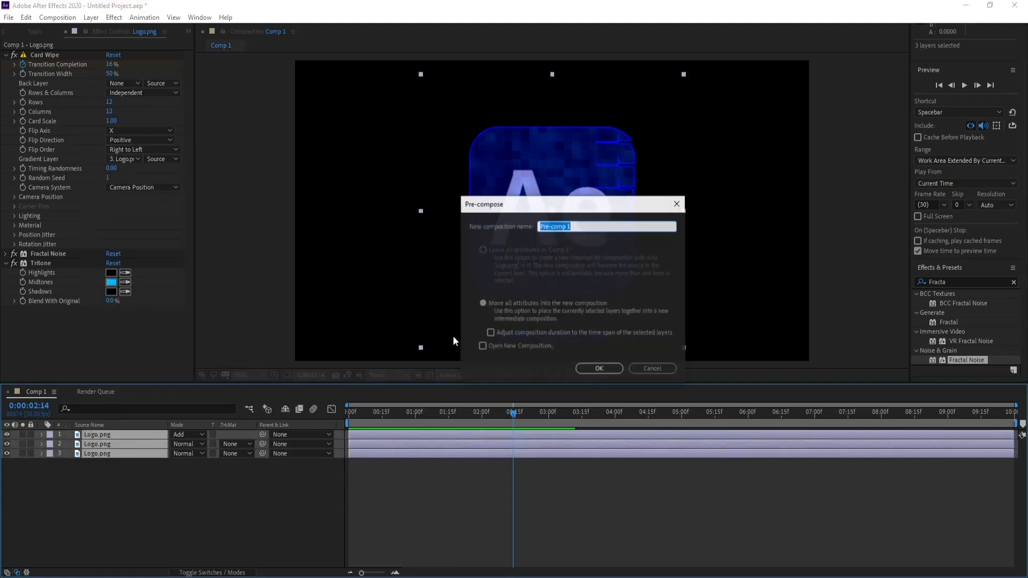
type("Logo")
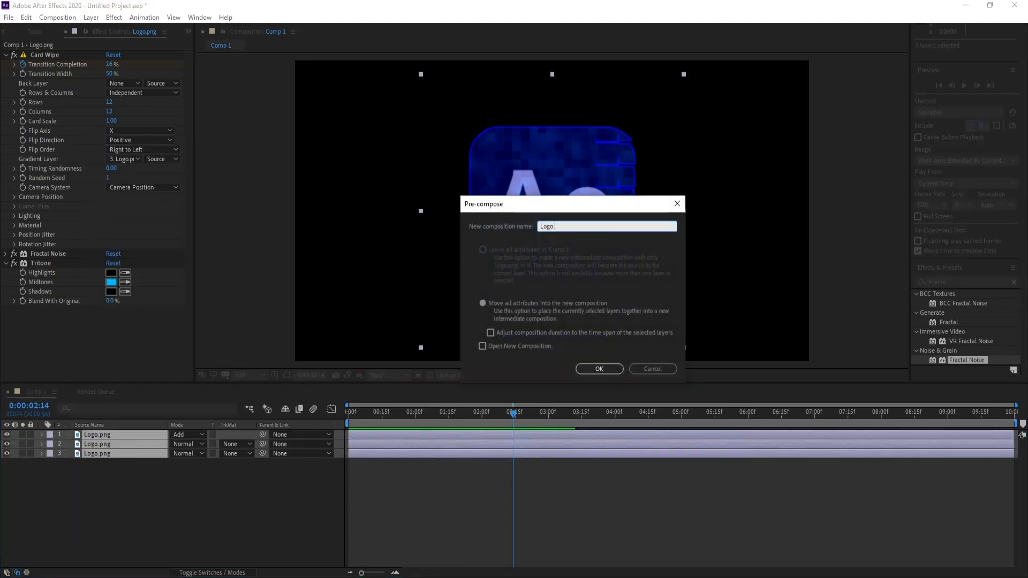
key("Return")
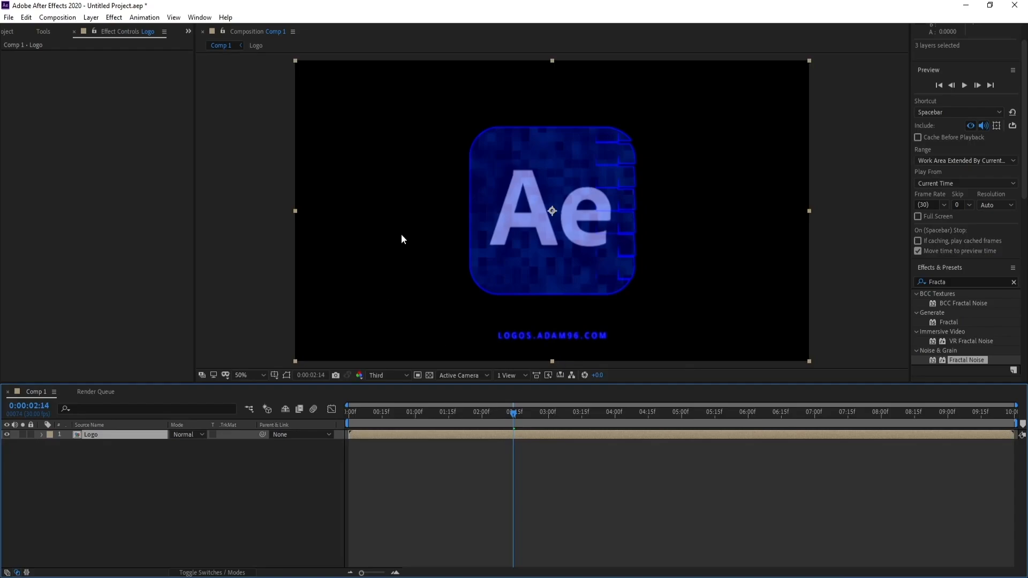
Create a two-node camera with the 50mm preset in Comp 1.
left_click(91, 17)
mouse_move(102, 31)
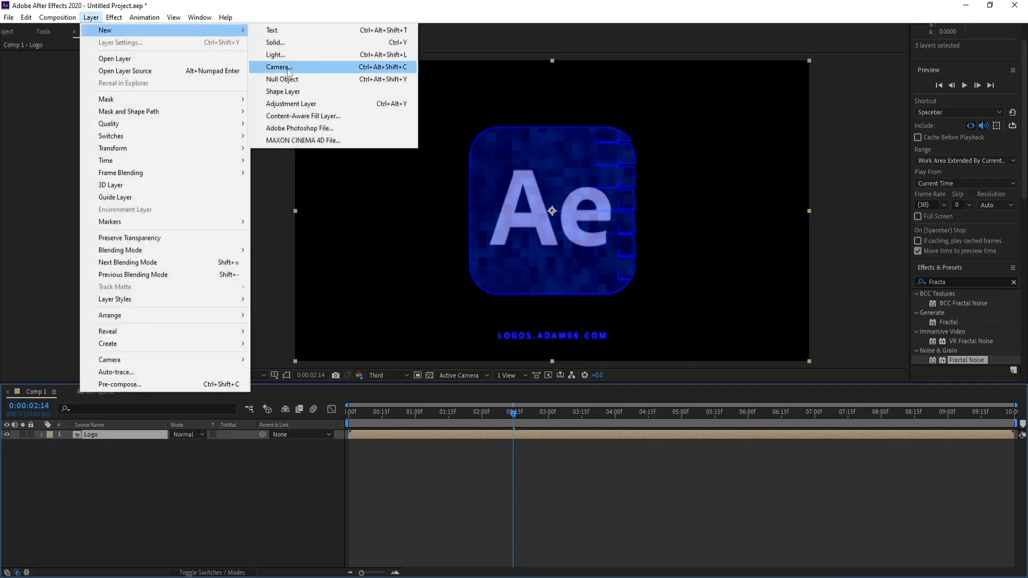
left_click(288, 71)
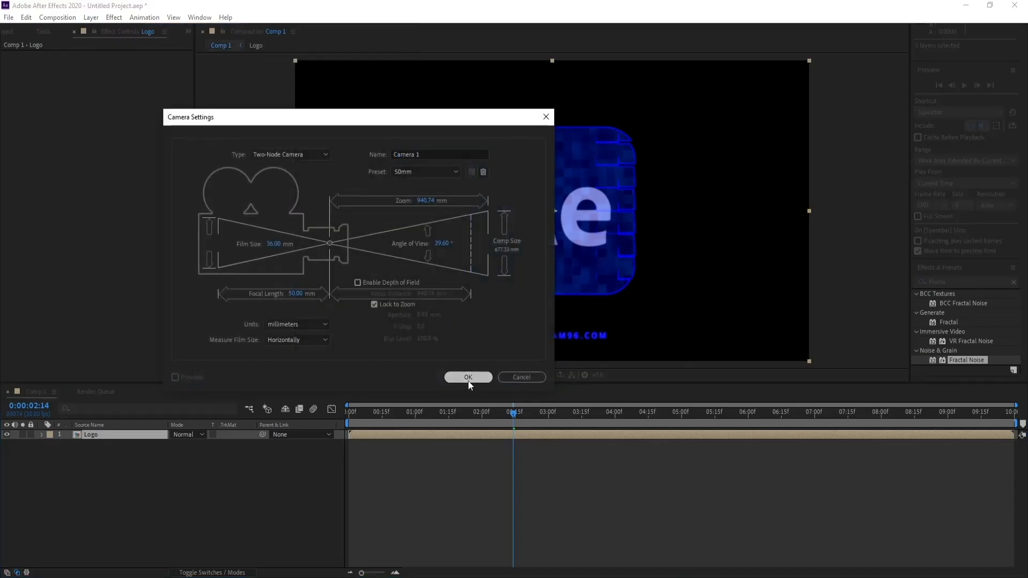
left_click(468, 377)
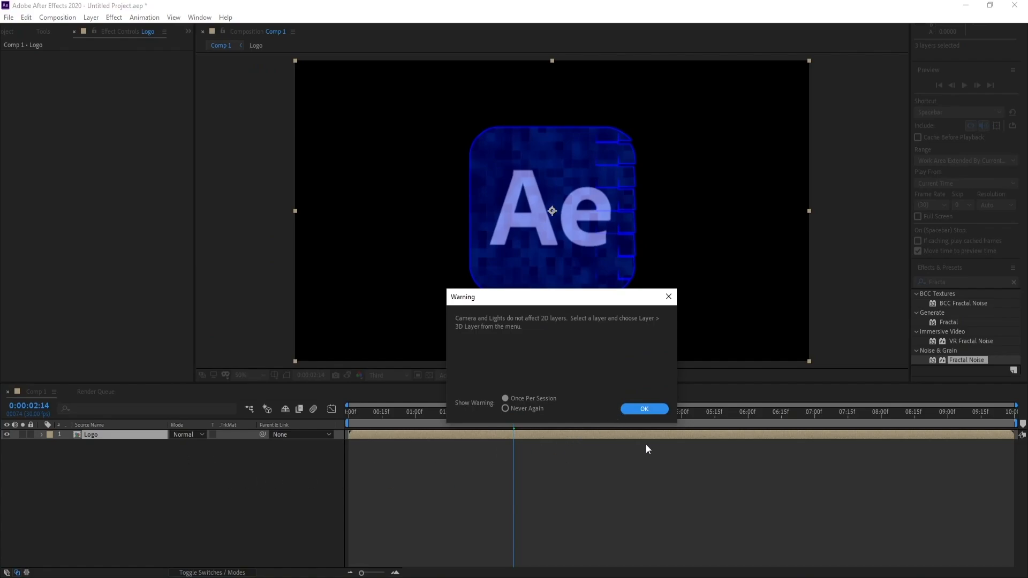
left_click(652, 410)
Turn the Logo pre-composition into a 3D layer.
left_click(88, 444)
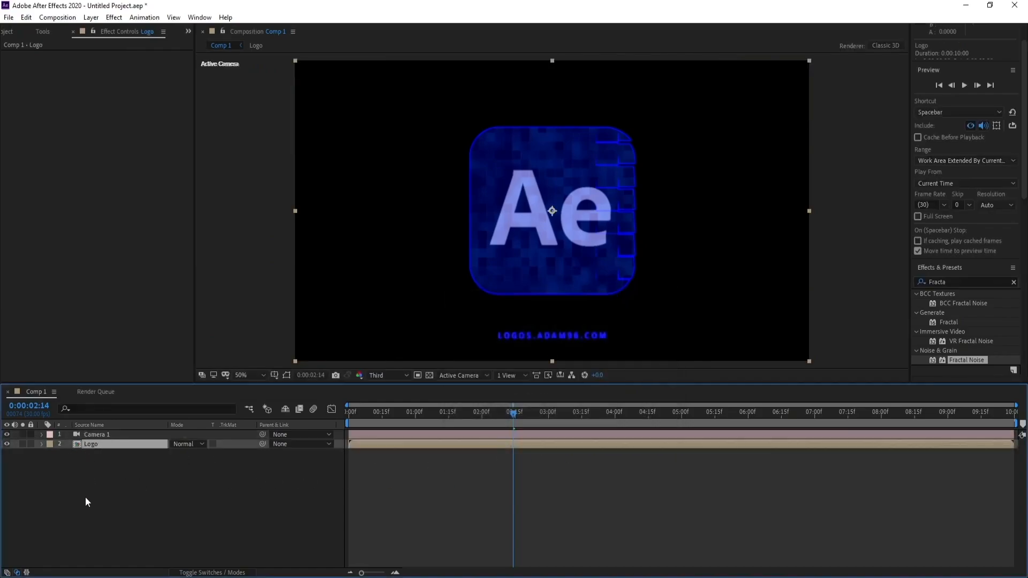
left_click(194, 573)
left_click(229, 443)
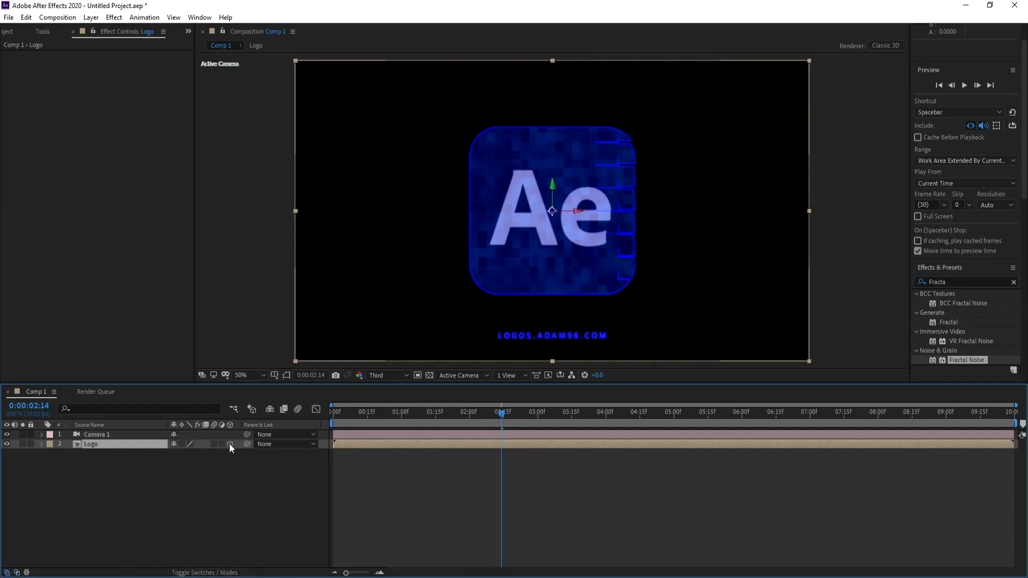
Create an orbit null for Camera 1.
left_click(90, 439)
right_click(90, 437)
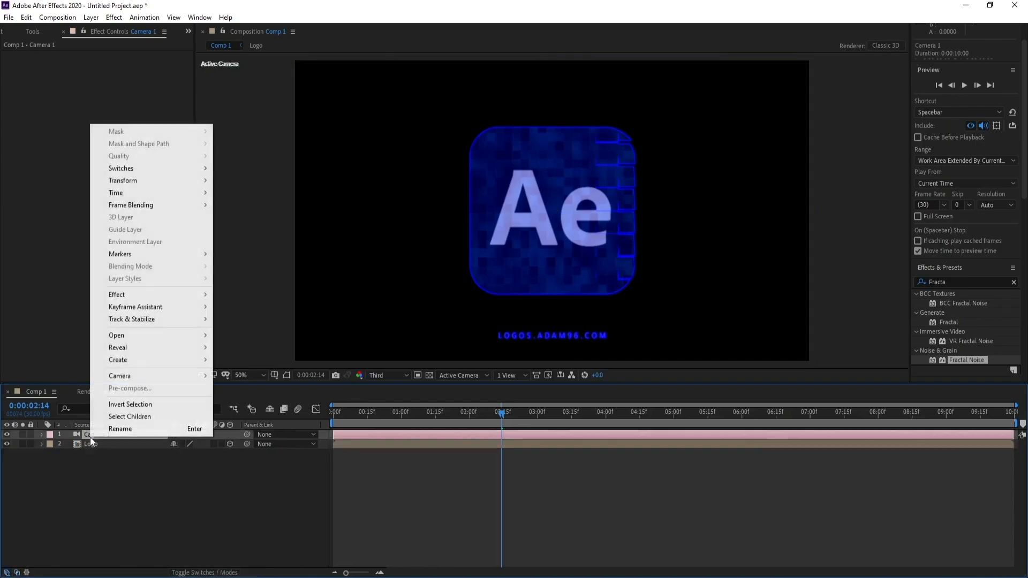
mouse_move(181, 375)
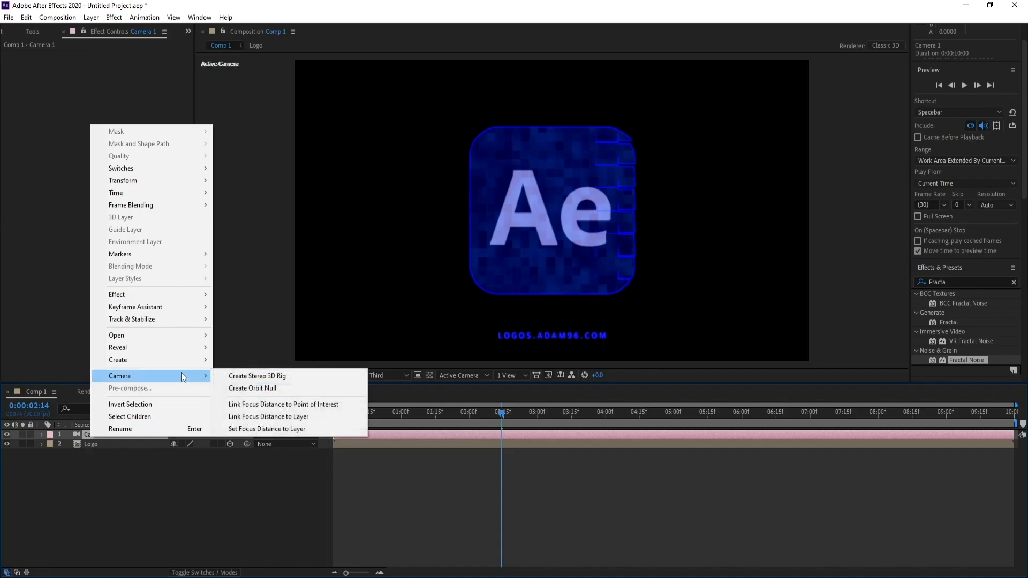
left_click(262, 389)
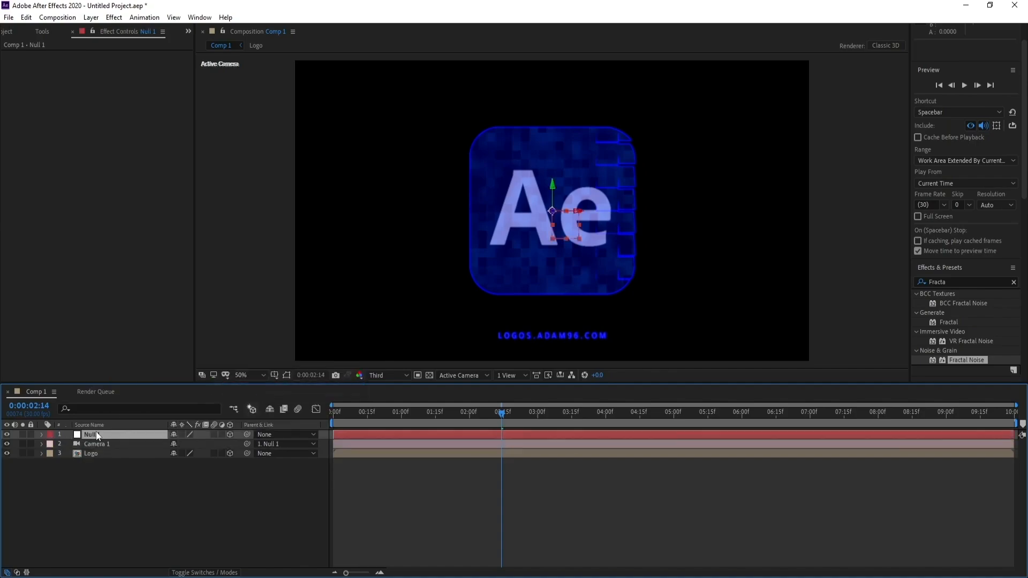
Keyframe the orbit null's Orientation at 0:00:00:00 with a Y value of 90°.
key("r")
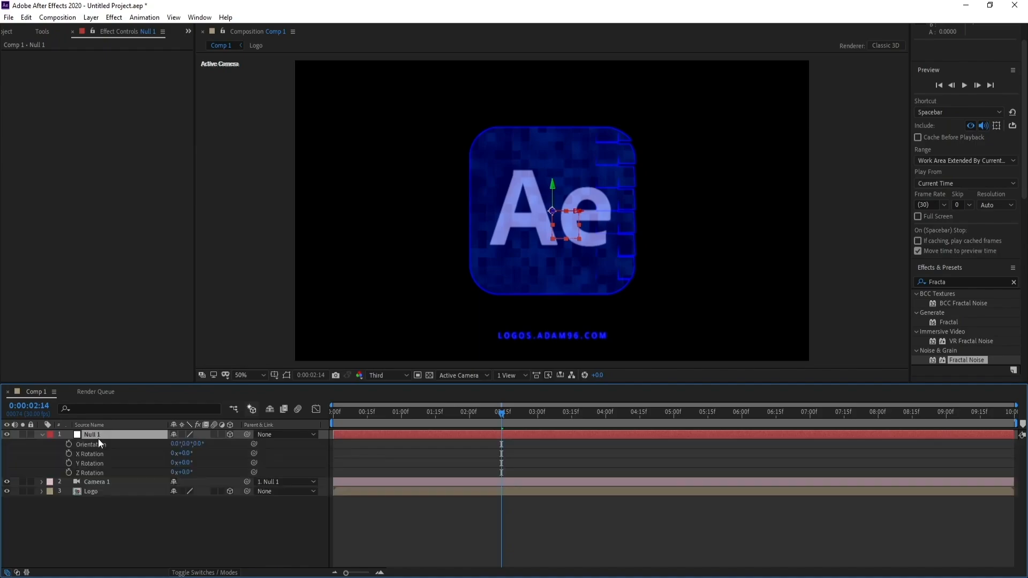
left_click_drag(384, 416, 329, 419)
left_click(68, 444)
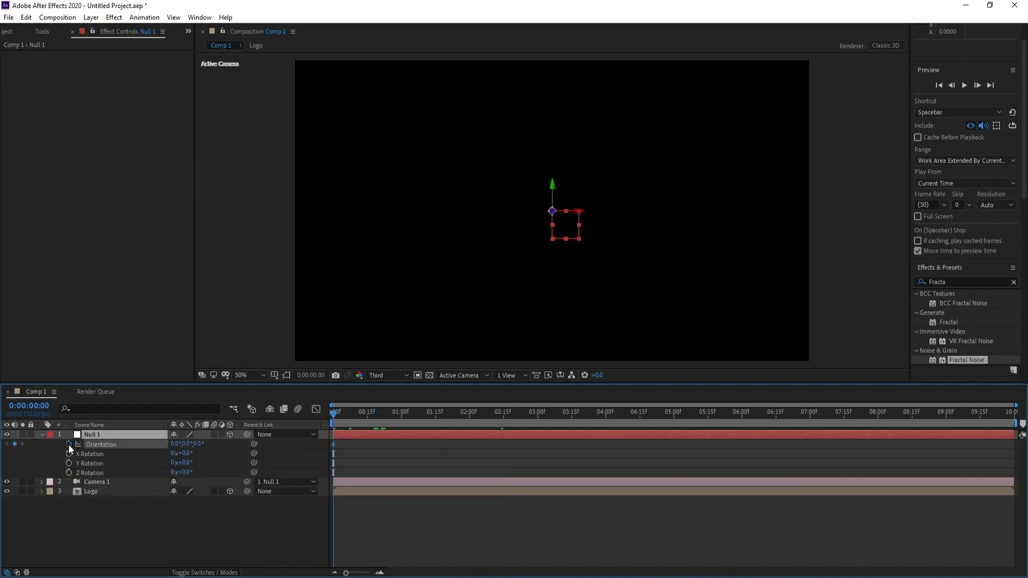
left_click(185, 444)
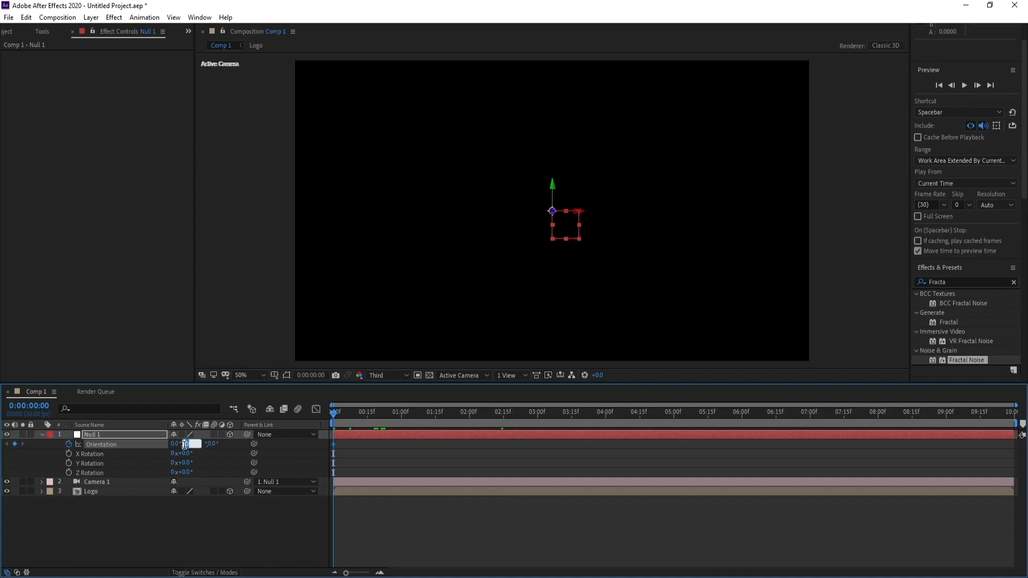
key("Return")
Set the orbit null's Y Orientation to 0° at 0:00:01:29 and move that keyframe to 0:00:03:00.
left_click_drag(496, 413, 505, 414)
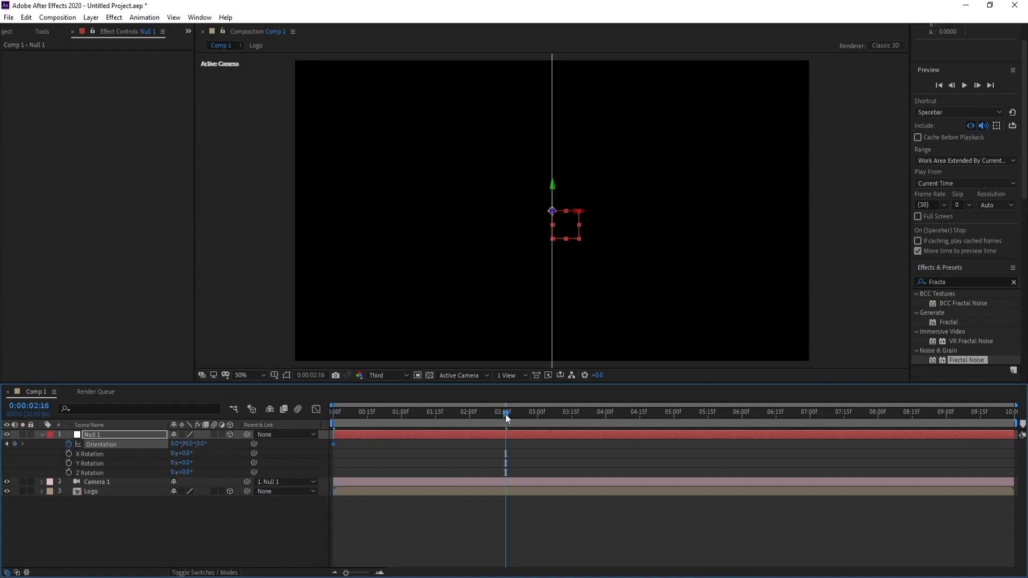
left_click(467, 415)
left_click(189, 444)
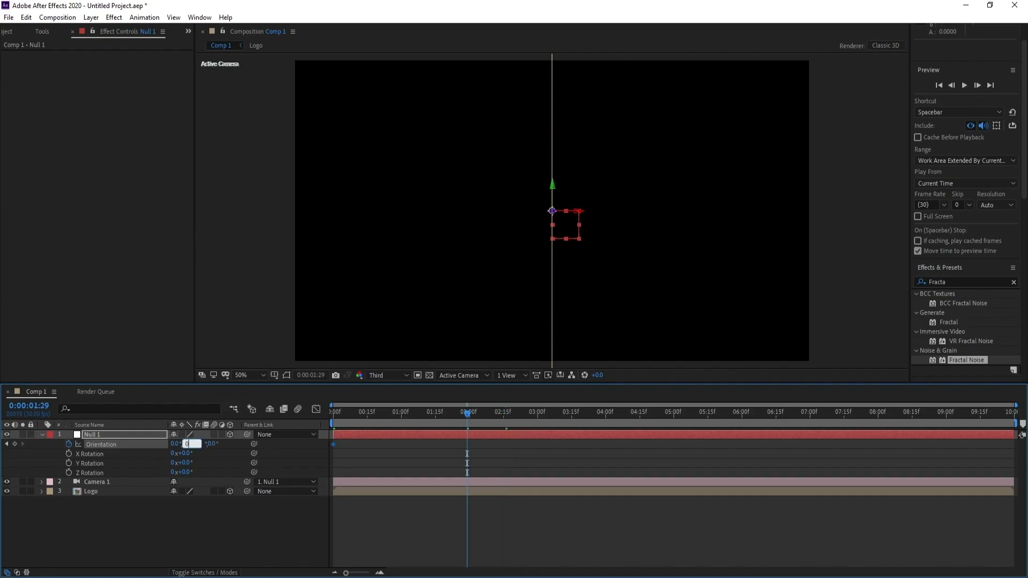
type("0")
key("Return")
left_click_drag(442, 422, 538, 446)
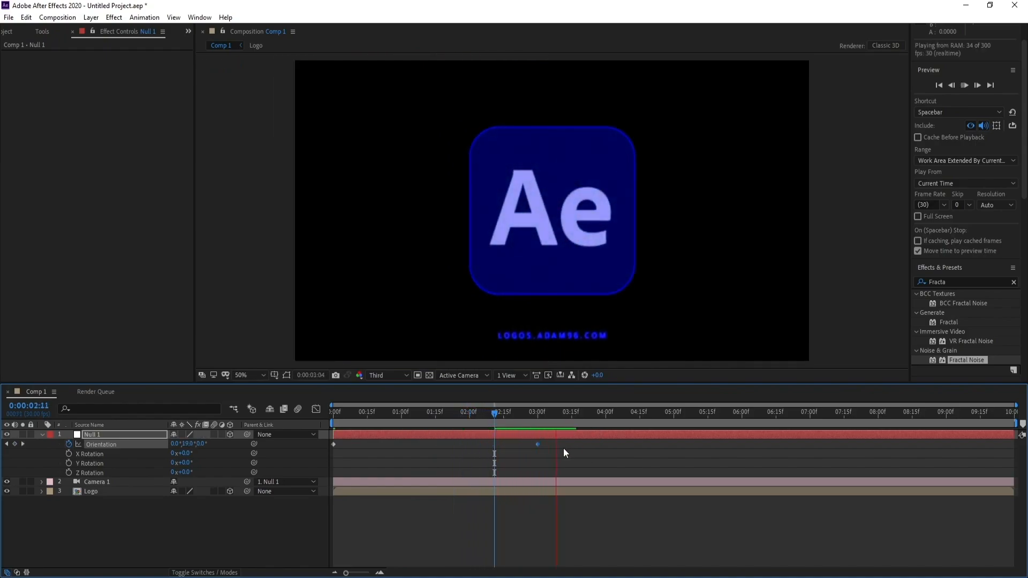
Preview the camera orbit around the logo from 0:00:01:05.
left_click_drag(429, 422, 413, 426)
key("space")
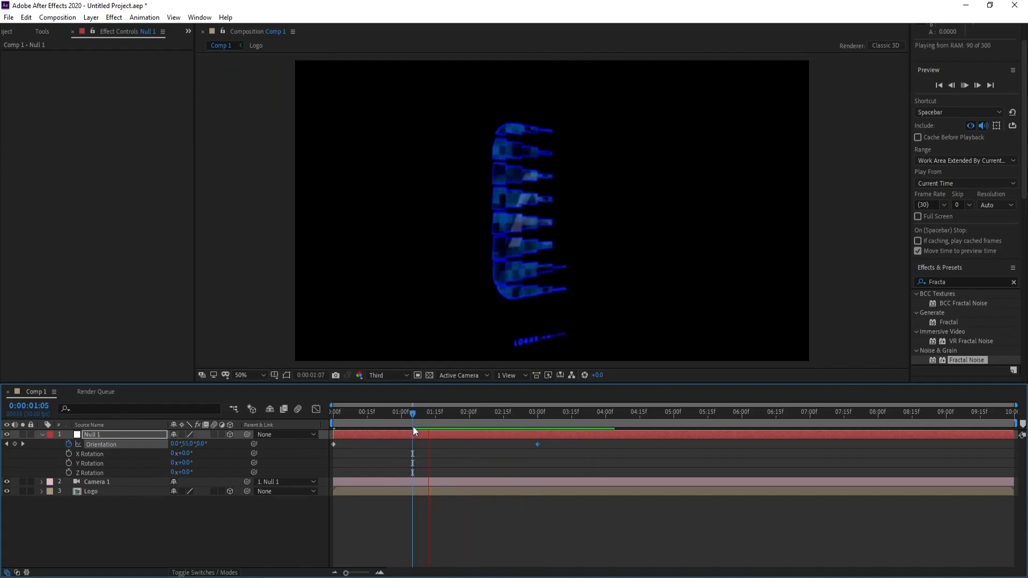
left_click(412, 426)
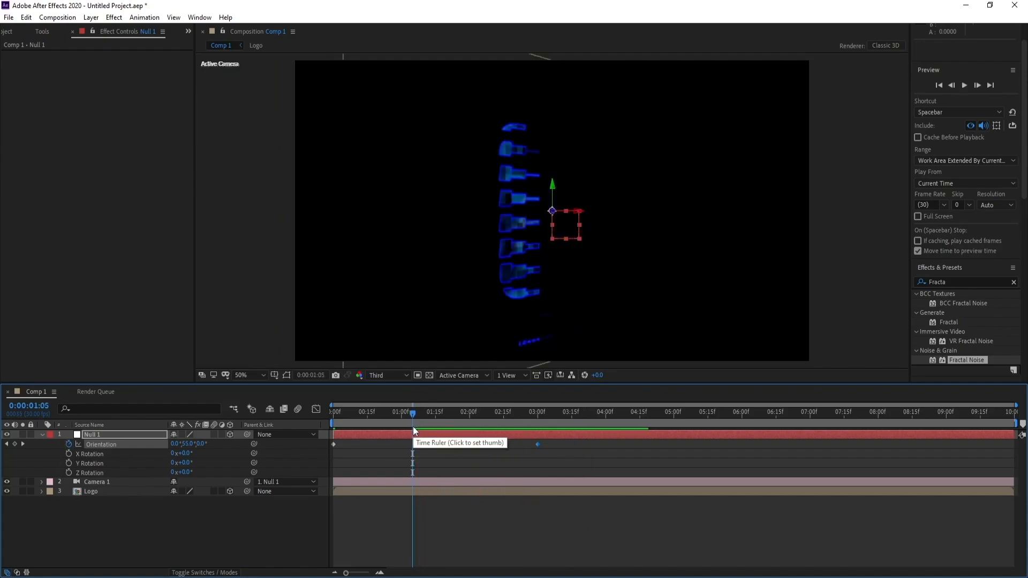
key("space")
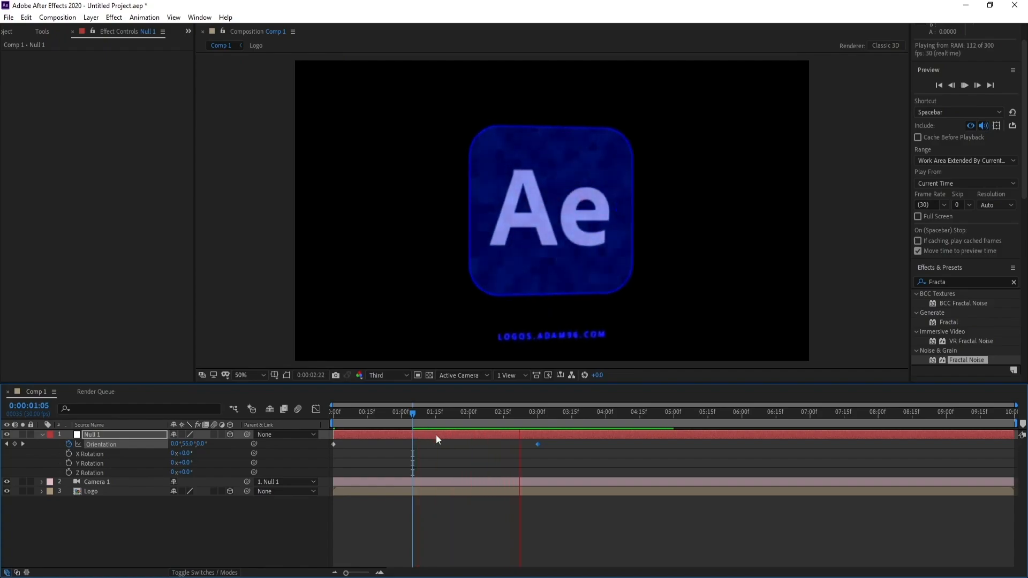
key("space")
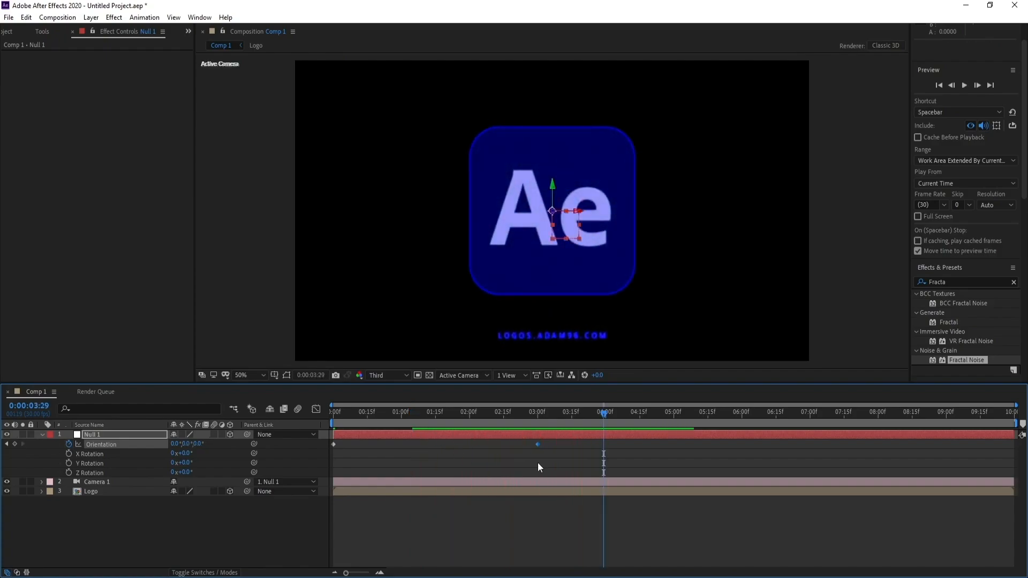